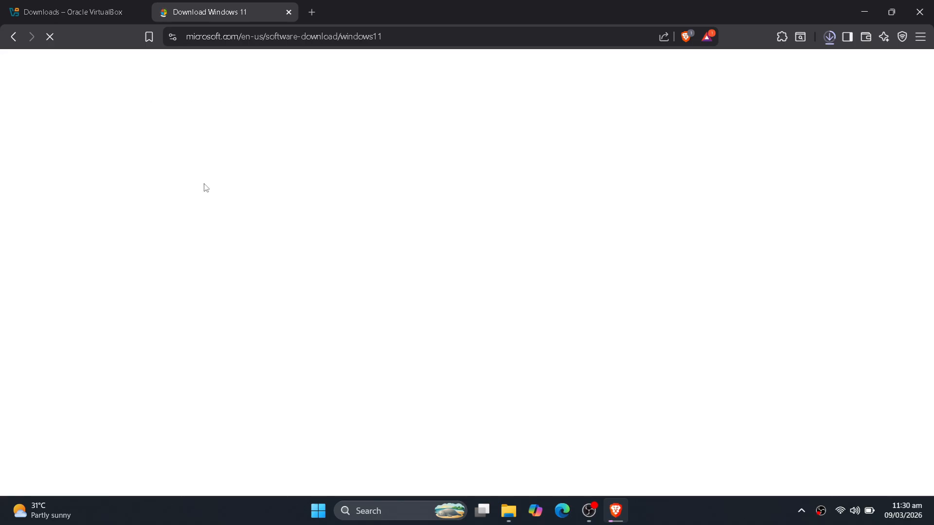
Select Windows 11 (multi-edition ISO for x64 devices) as the download and confirm it
scroll(229, 263, "down", 4)
scroll(244, 305, "down", 5)
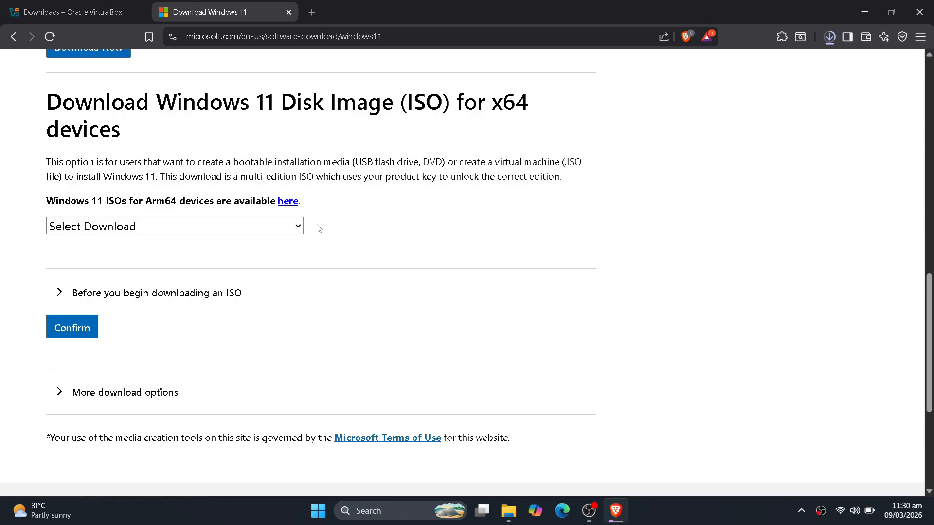
left_click(297, 226)
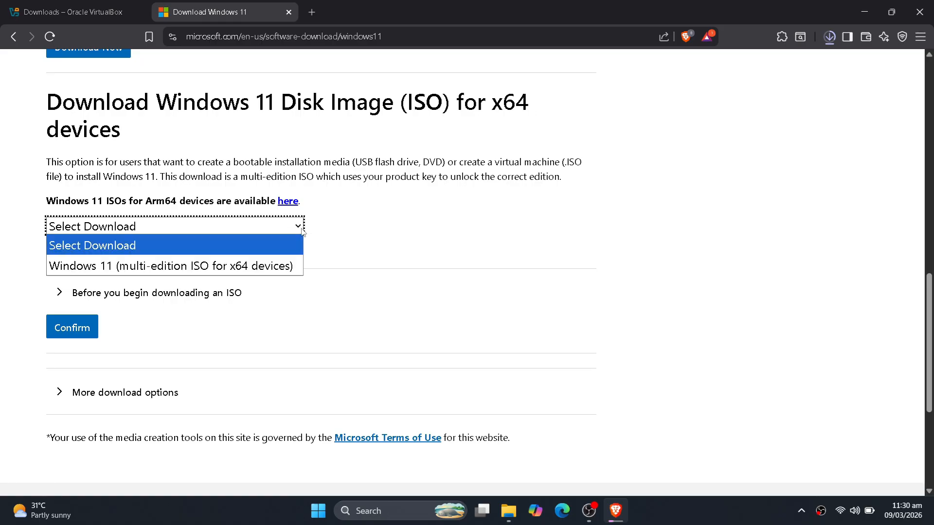
left_click(268, 267)
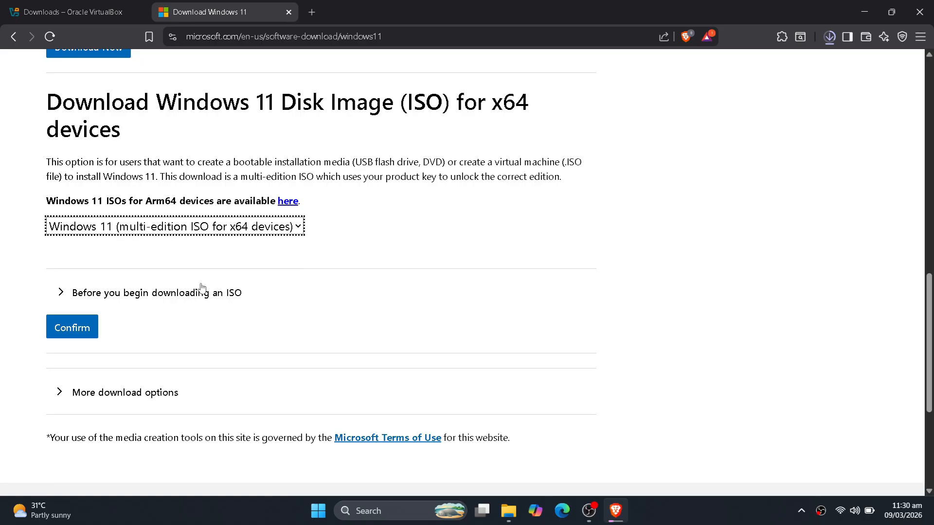
left_click(73, 327)
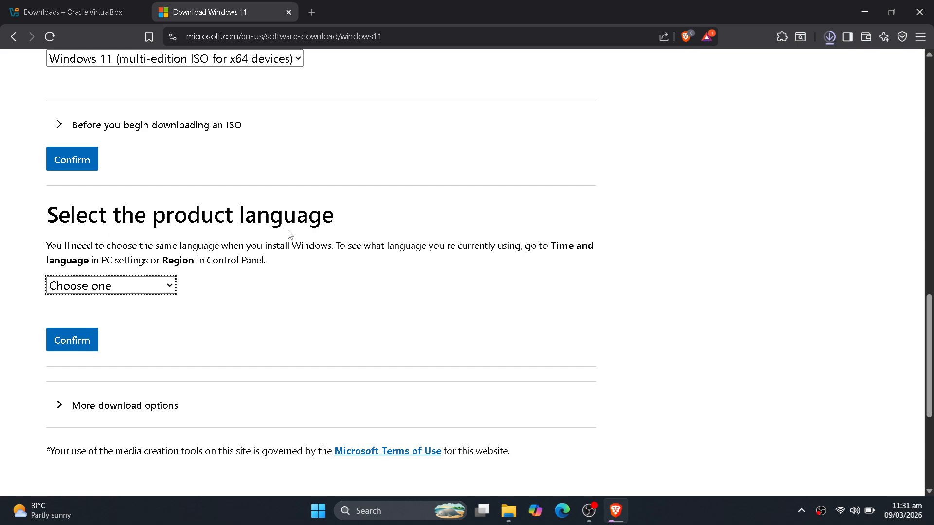
Confirm English (United States) as the product language and start the 64-bit download
left_click(169, 287)
scroll(119, 250, "down", 1)
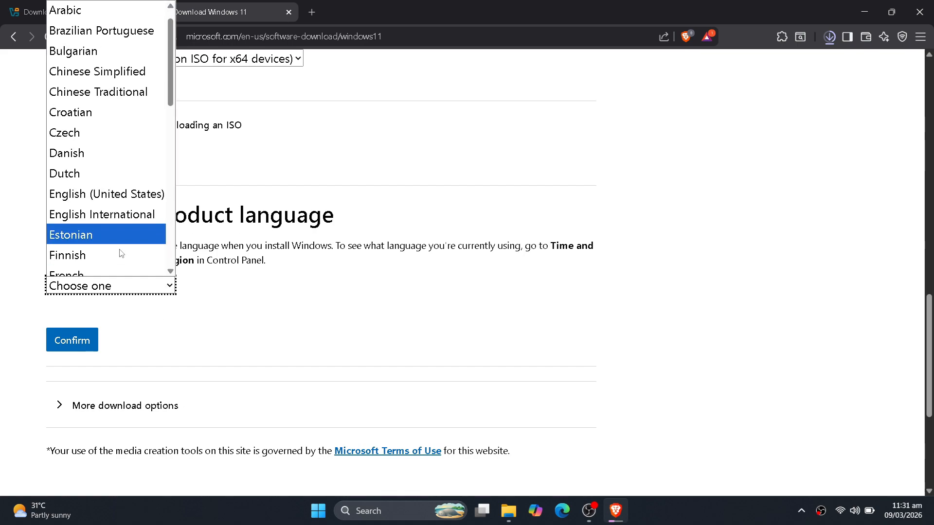
left_click(126, 193)
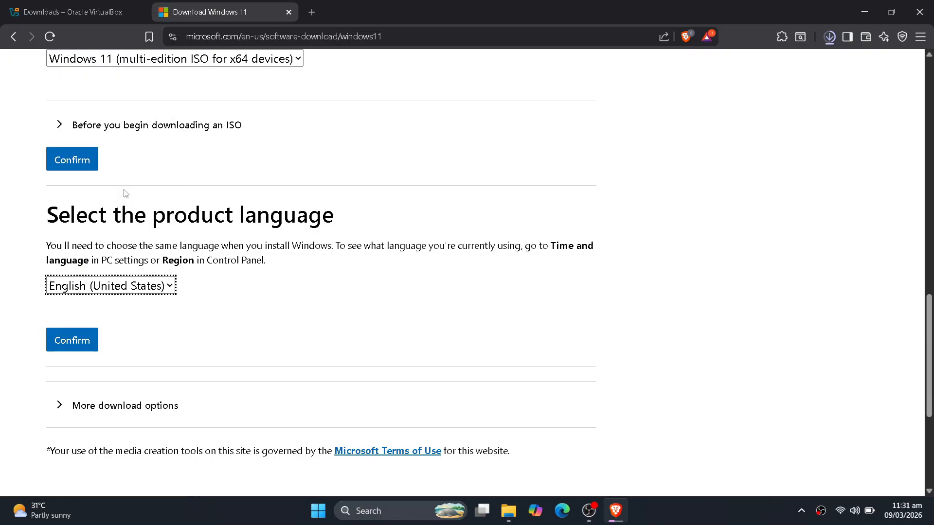
left_click(81, 344)
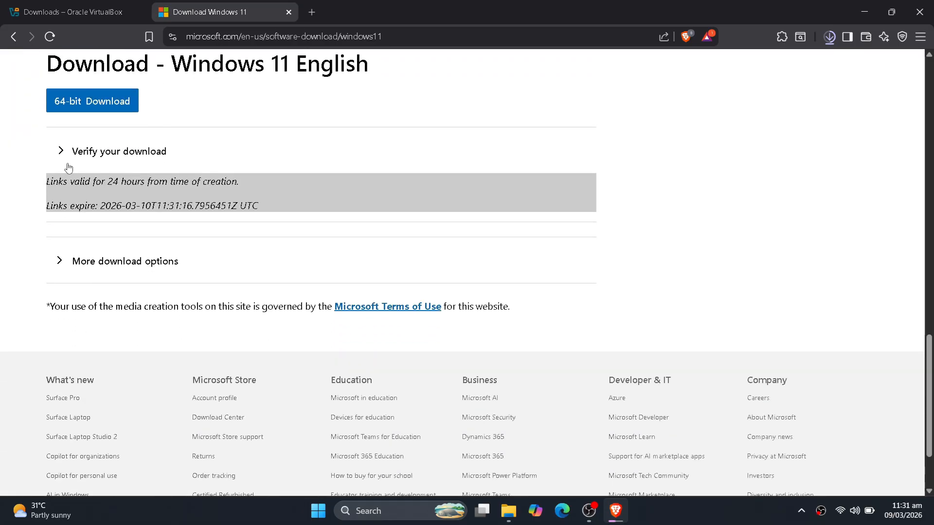
left_click(95, 102)
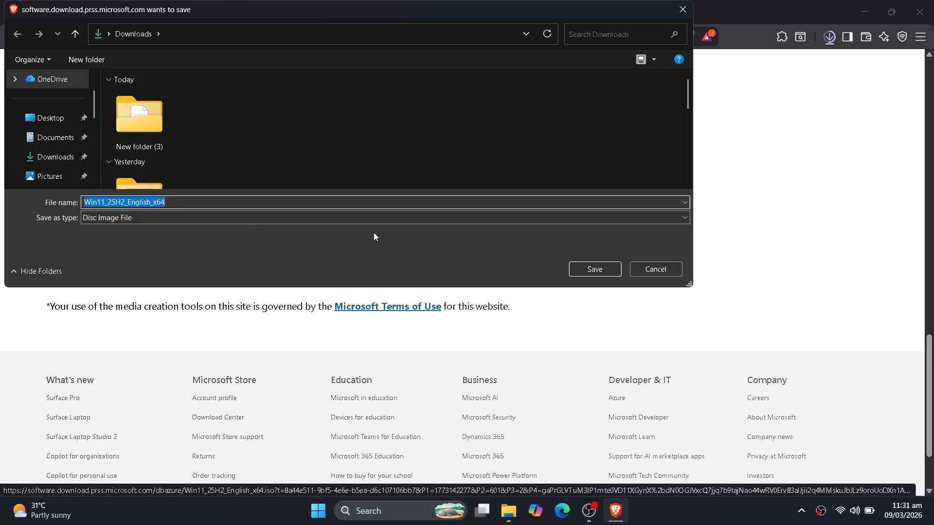
Save Win11_25H2_English_x64 to Downloads and check its download progress
left_click(588, 269)
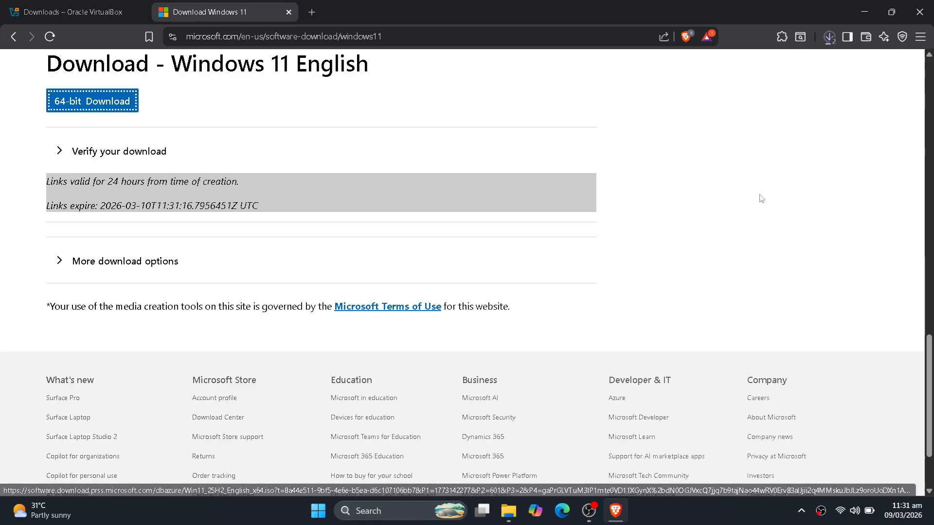
left_click(829, 43)
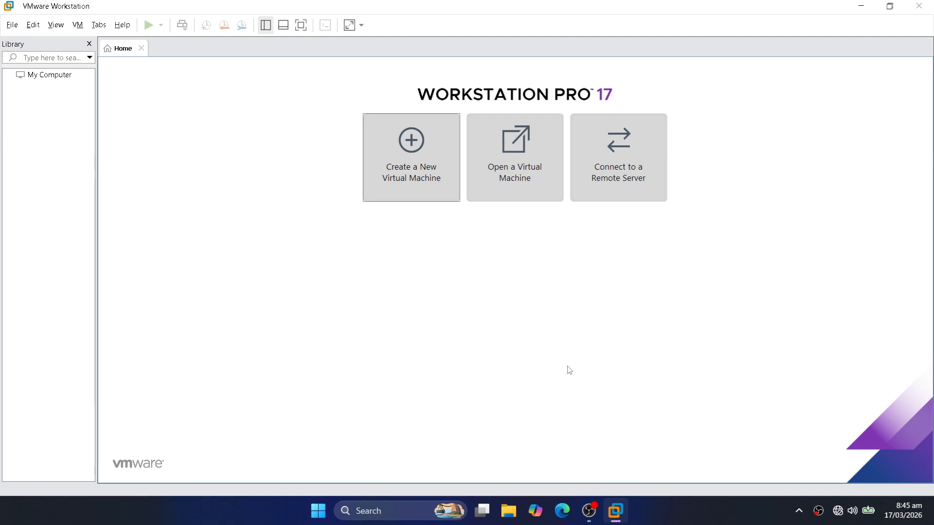
Start a Custom VM with default compatibility, OS installed later, and Windows 11 x64 guest
left_click(421, 174)
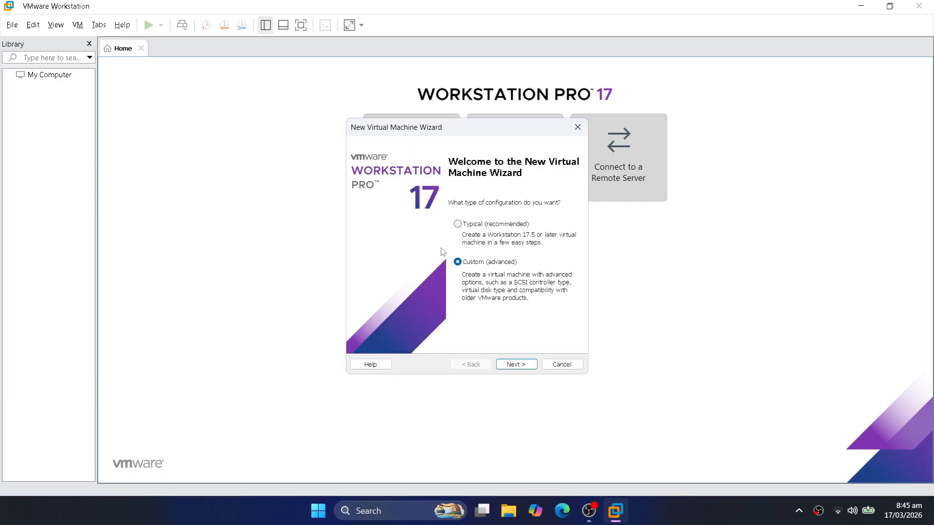
left_click(515, 365)
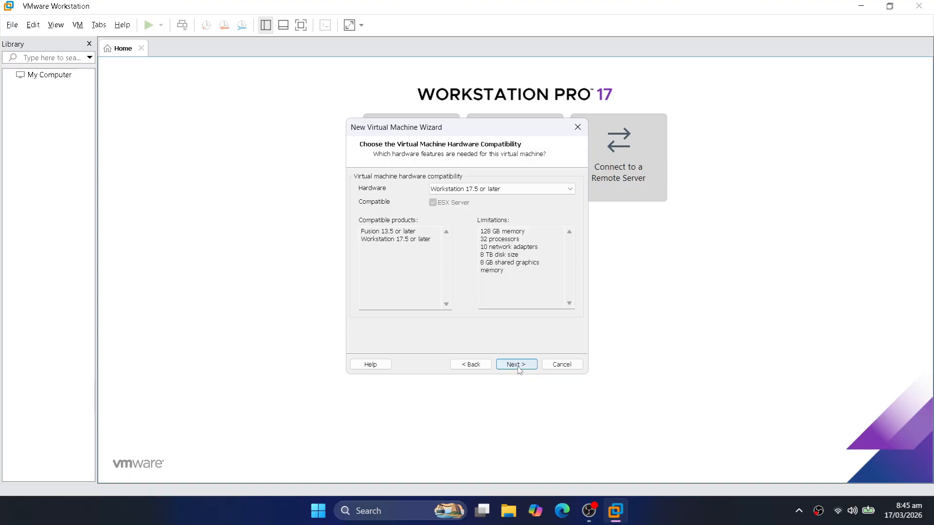
left_click(516, 364)
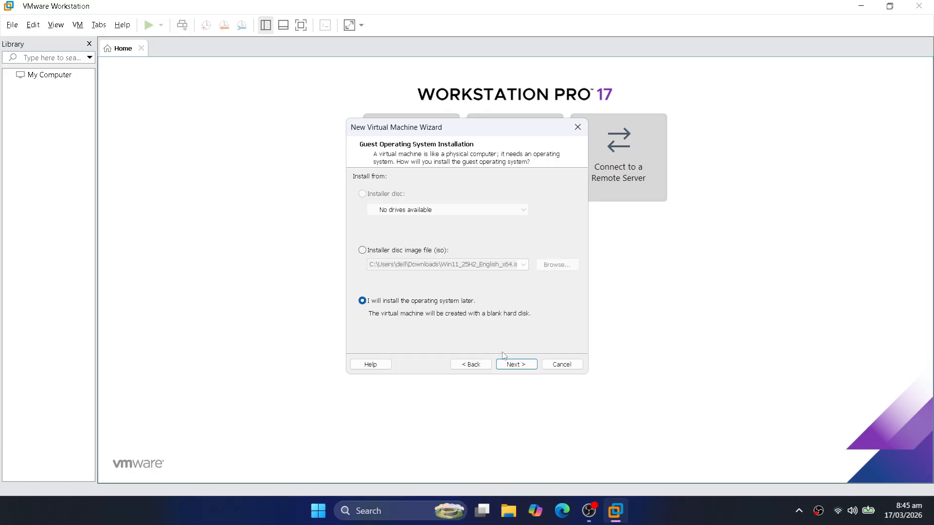
left_click(513, 365)
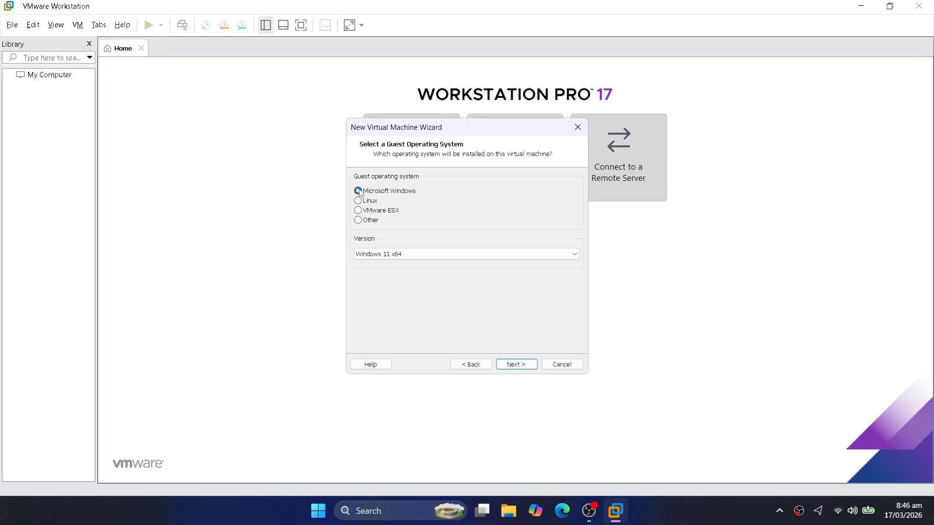
left_click(567, 255)
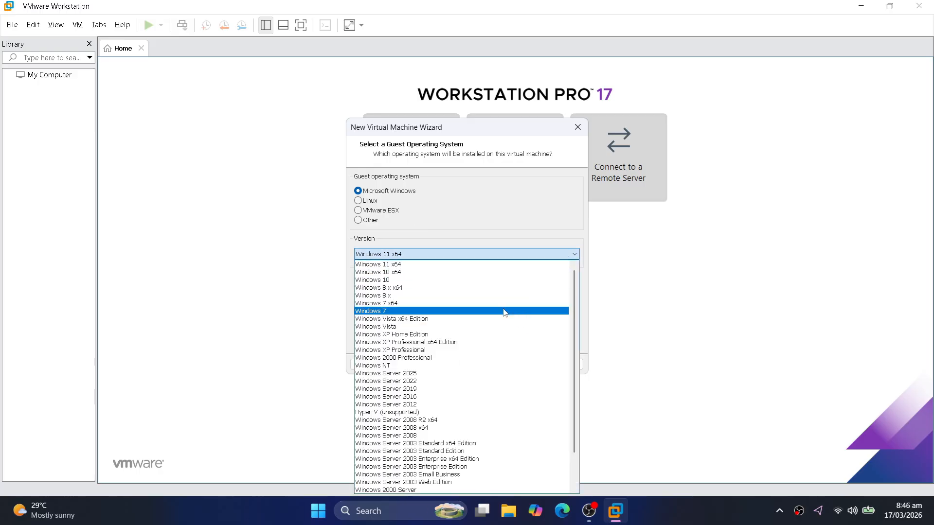
left_click(447, 265)
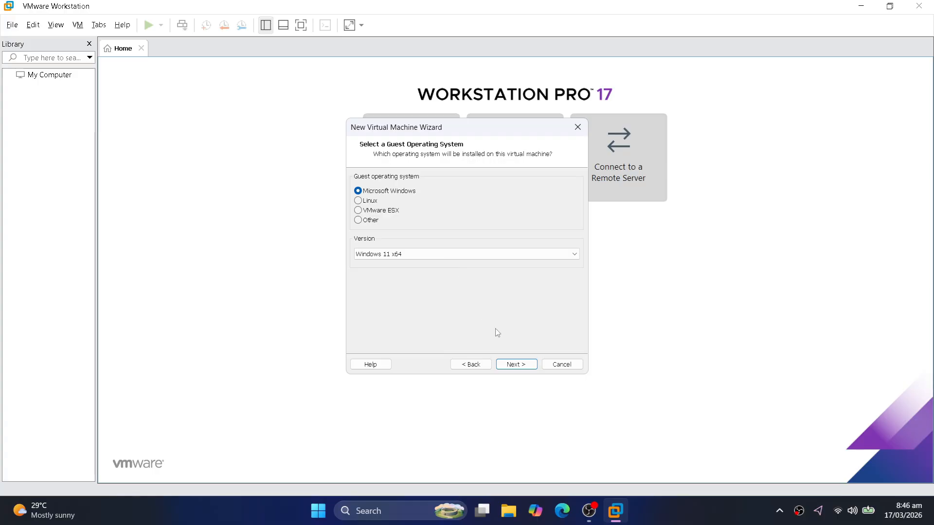
left_click(525, 370)
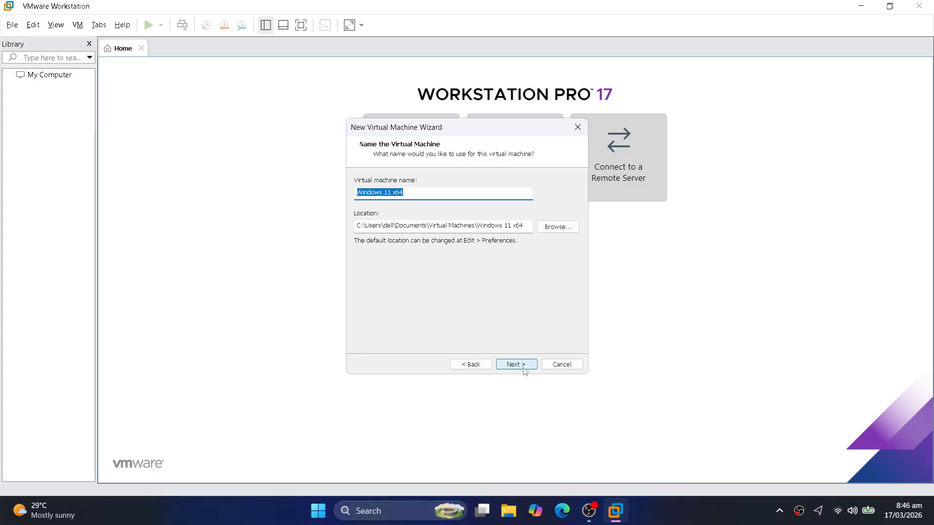
Name the VM 'Windows 11' and store it in the Documents Virtual Machines folder
left_click(421, 195)
key("BackSpace")
key("BackSpace")
key("BackSpace")
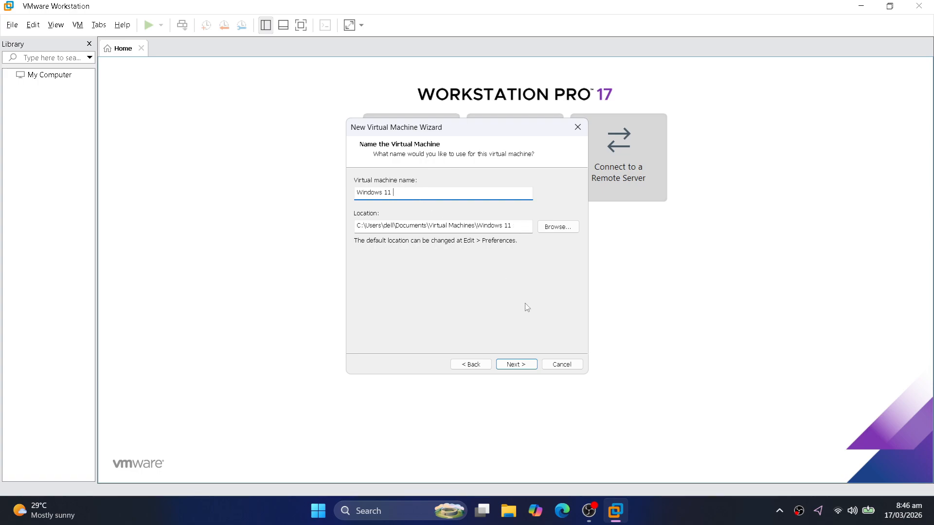
left_click(563, 232)
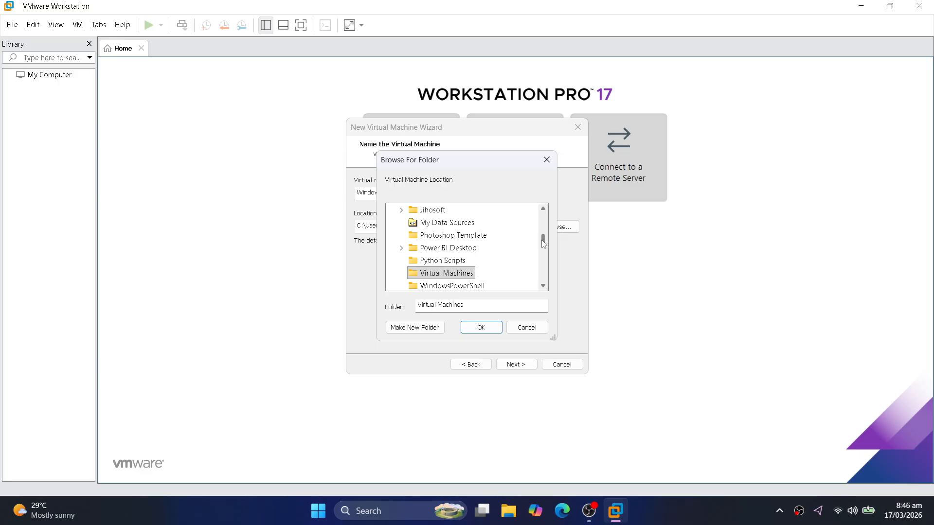
mouse_move(544, 244)
left_mouse_down()
mouse_move(545, 223)
mouse_move(544, 251)
left_mouse_up()
left_click(479, 335)
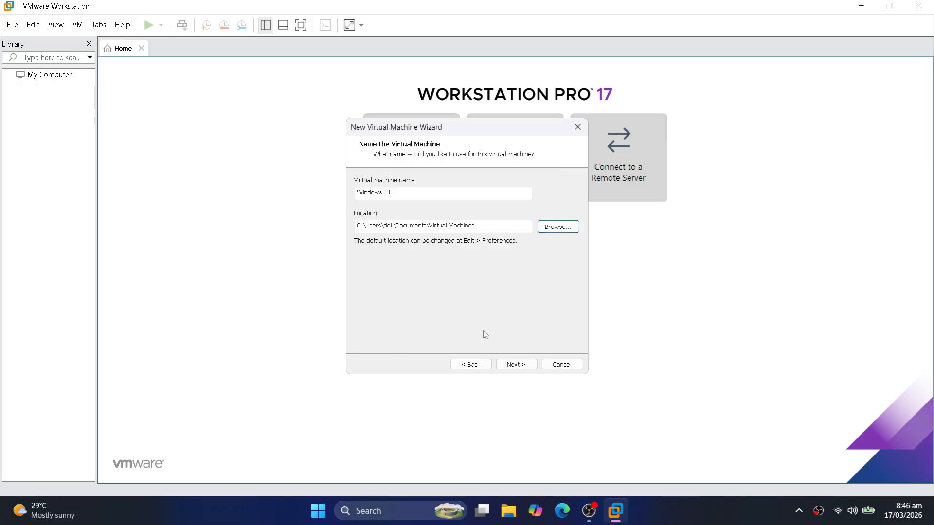
left_click(523, 369)
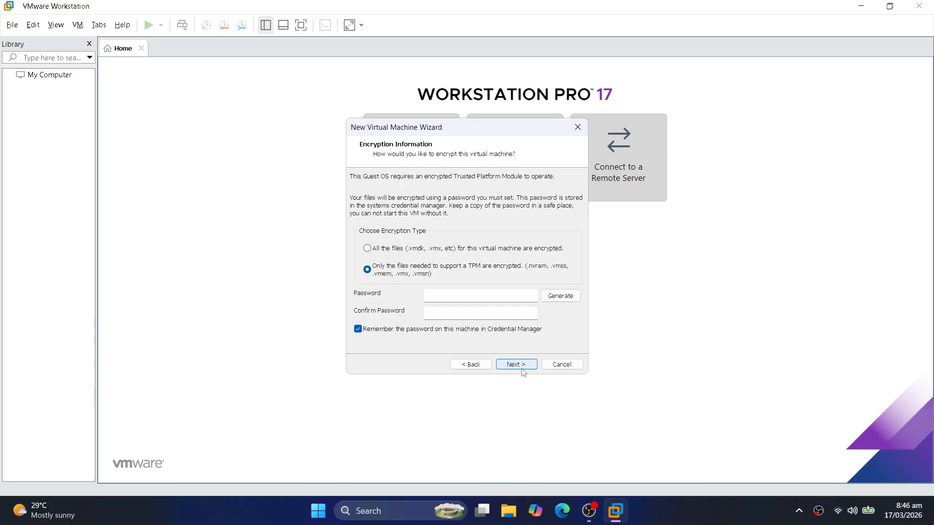
Enter and confirm an encryption password for the VM's TPM files
left_click(481, 301)
type("******")
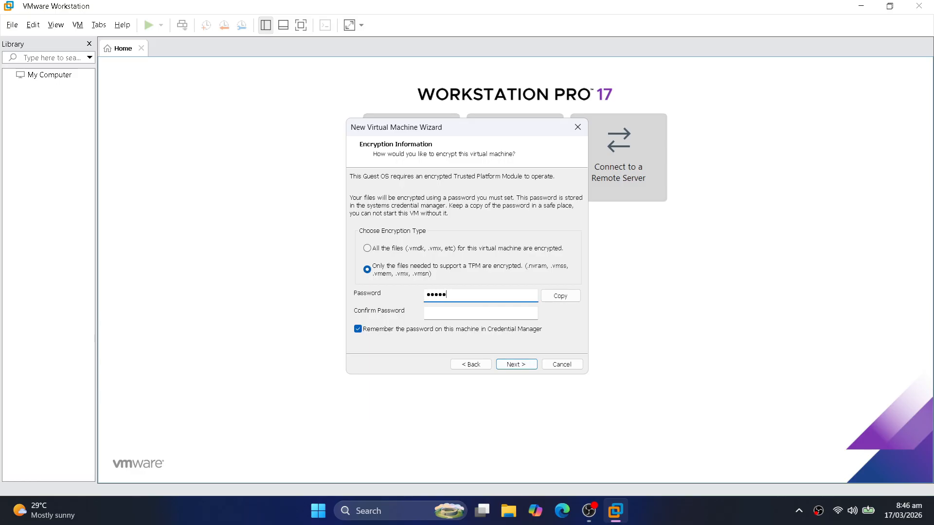
type("****")
left_click(561, 296)
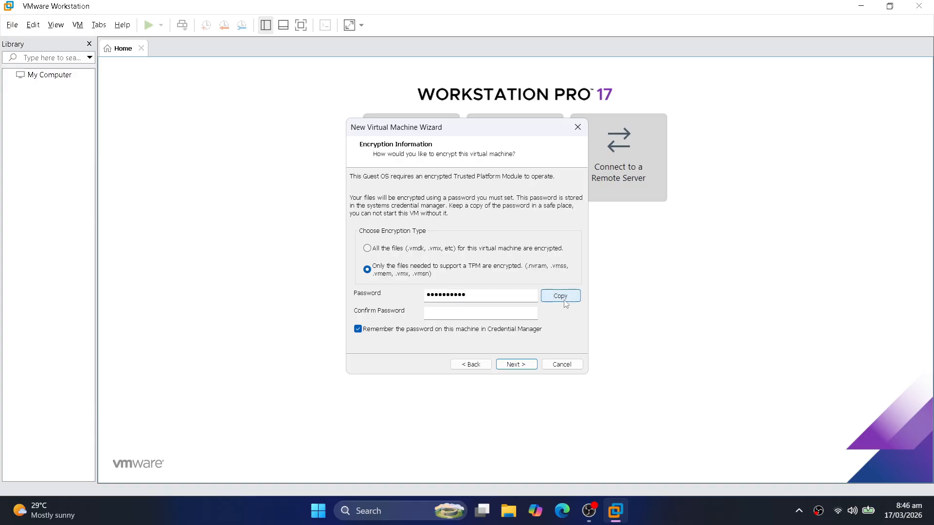
left_click(502, 308)
key("ctrl+v")
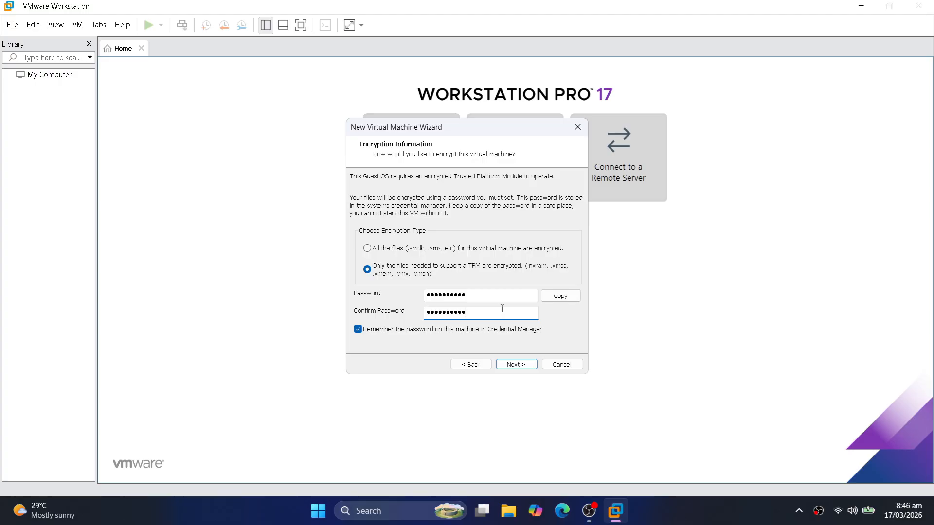
left_click(510, 369)
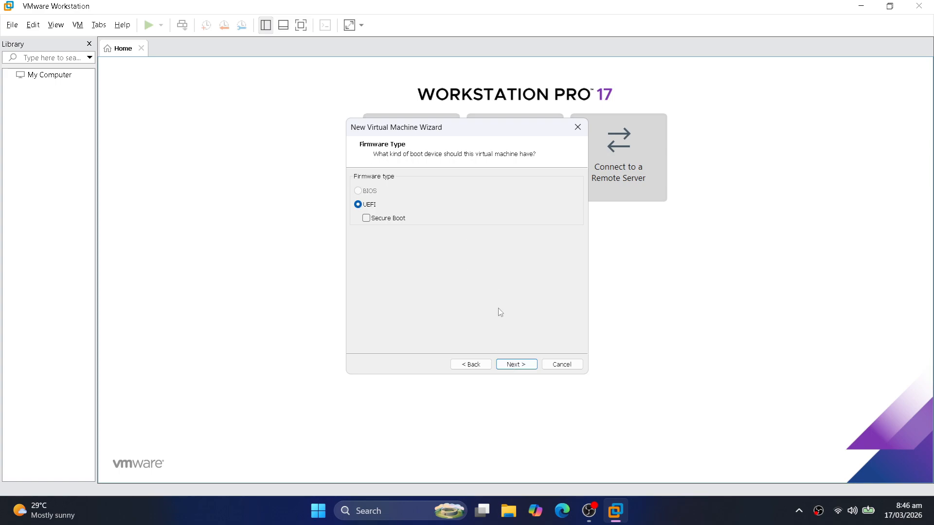
Keep UEFI firmware, 2 processors with 1 core each, and 4096 MB memory
left_click(521, 365)
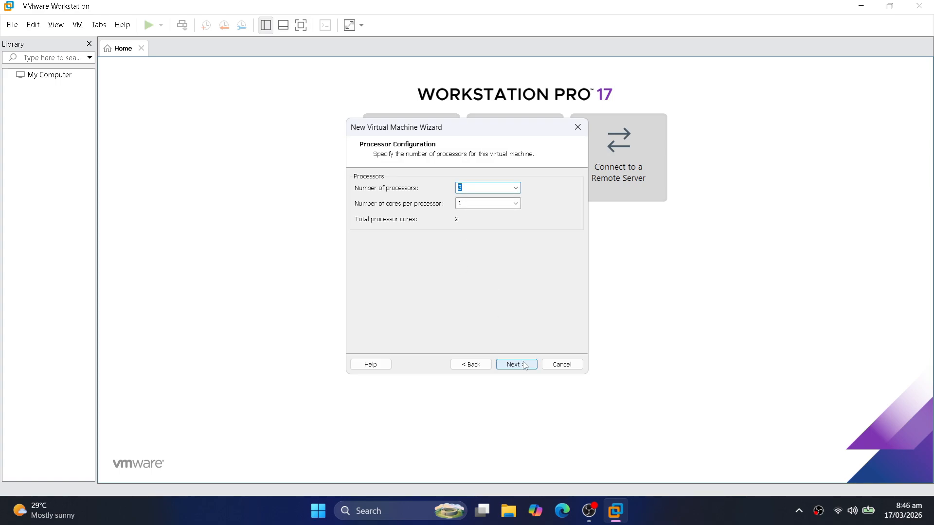
left_click(494, 188)
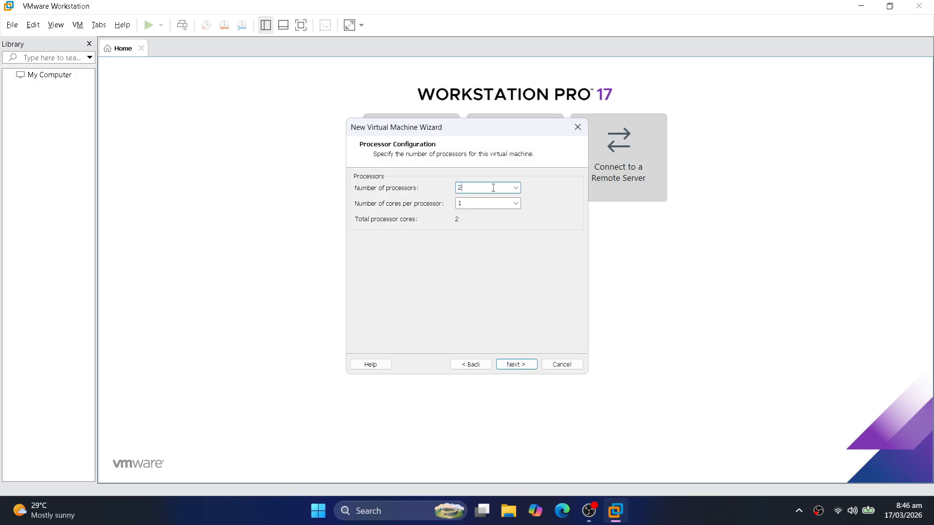
left_click(516, 207)
left_click(517, 212)
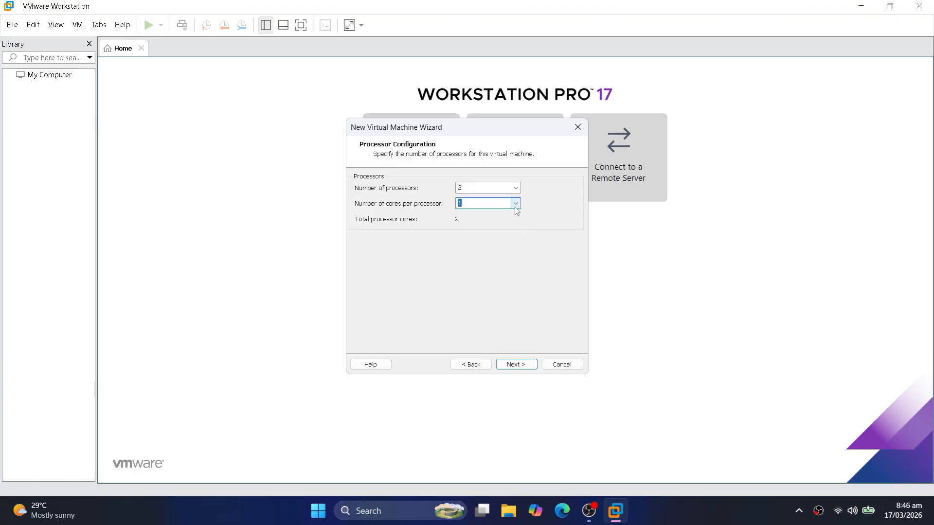
left_click(500, 202)
left_click(515, 366)
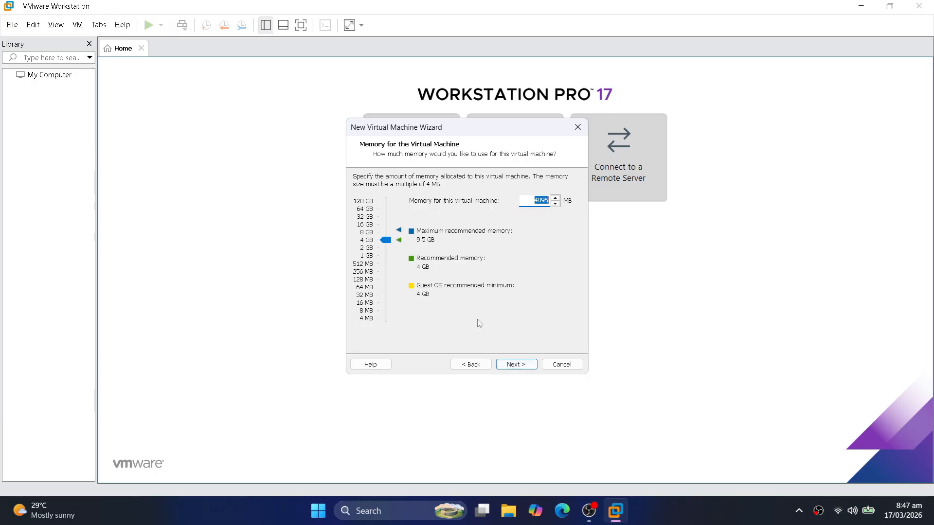
left_click_drag(386, 240, 383, 241)
left_click(508, 365)
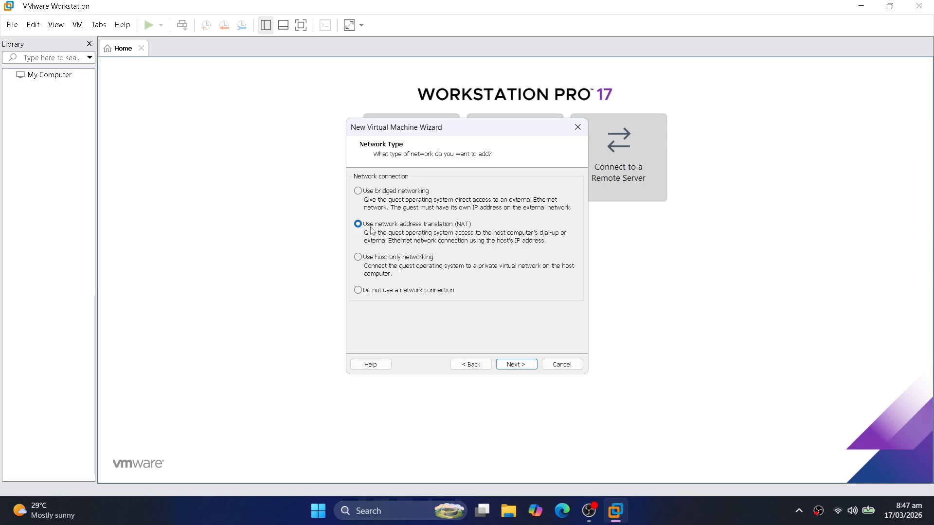
Accept NAT, LSI Logic SAS, NVMe, and a new 64 GB disk named Windows 11.vmdk
left_click(526, 366)
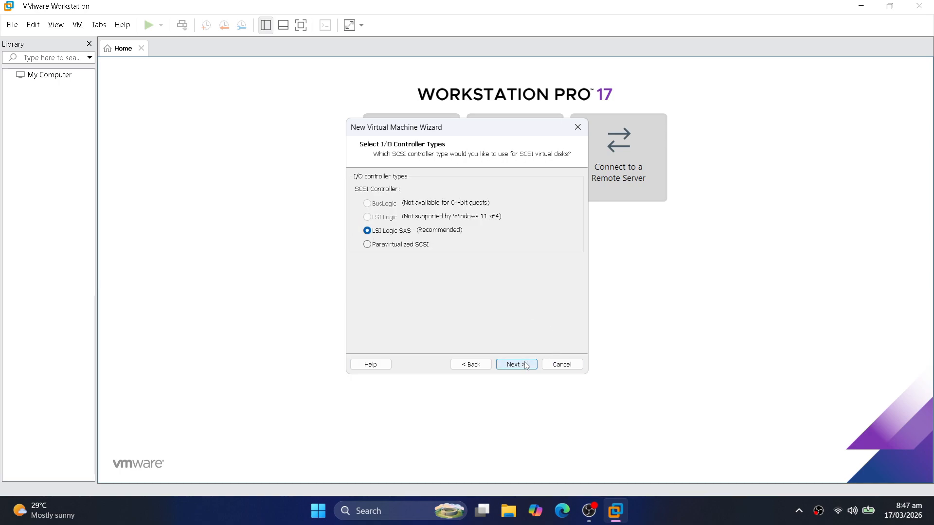
left_click(526, 365)
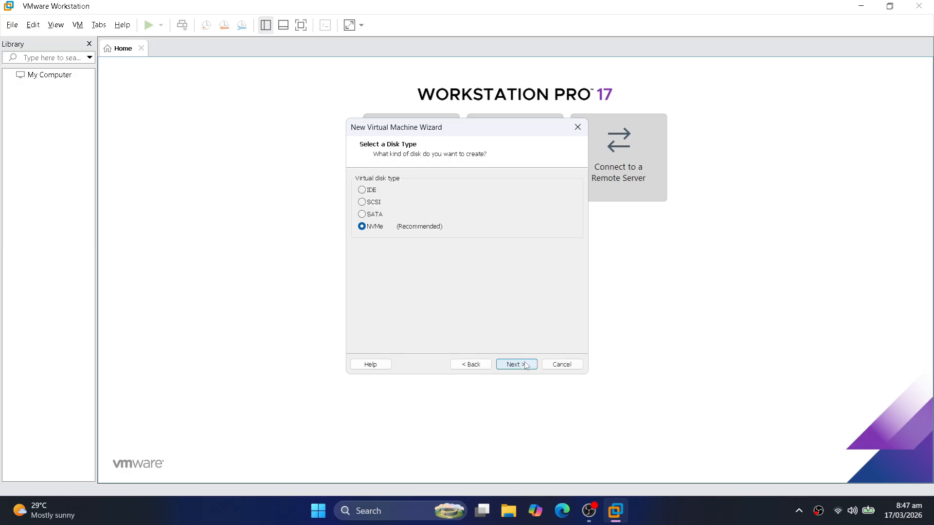
left_click(526, 366)
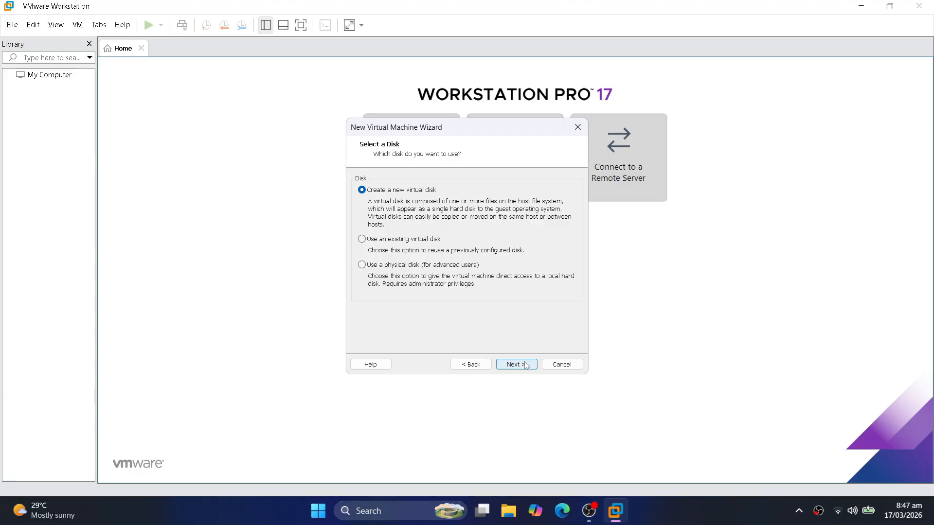
left_click(526, 366)
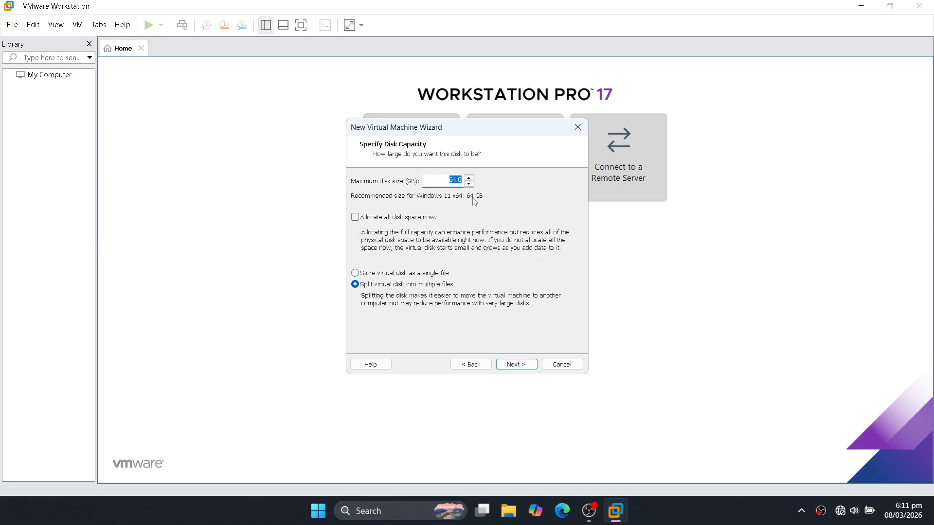
left_click(355, 274)
left_click(516, 365)
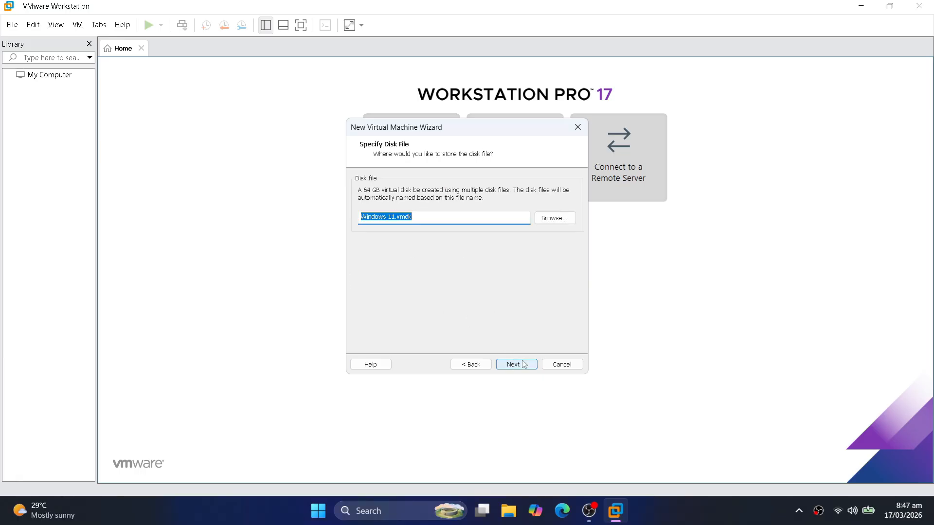
left_click(467, 220)
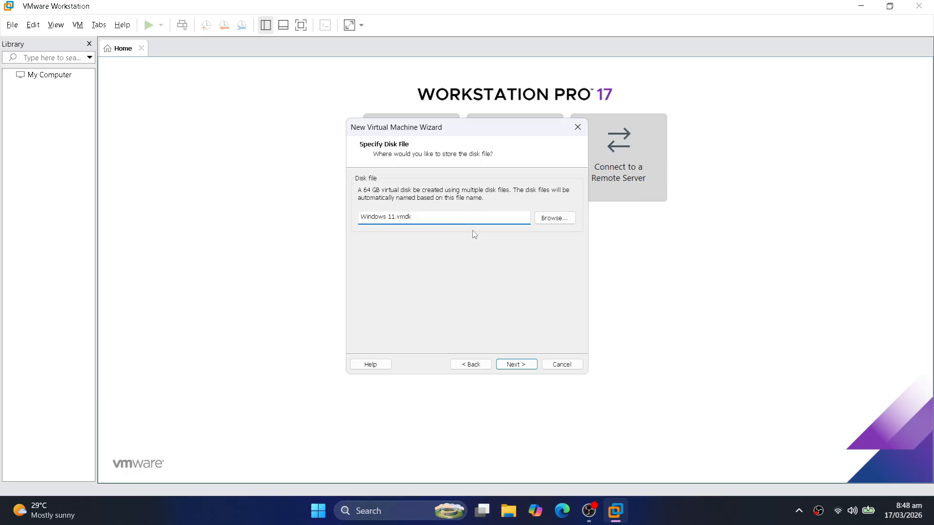
left_click(525, 366)
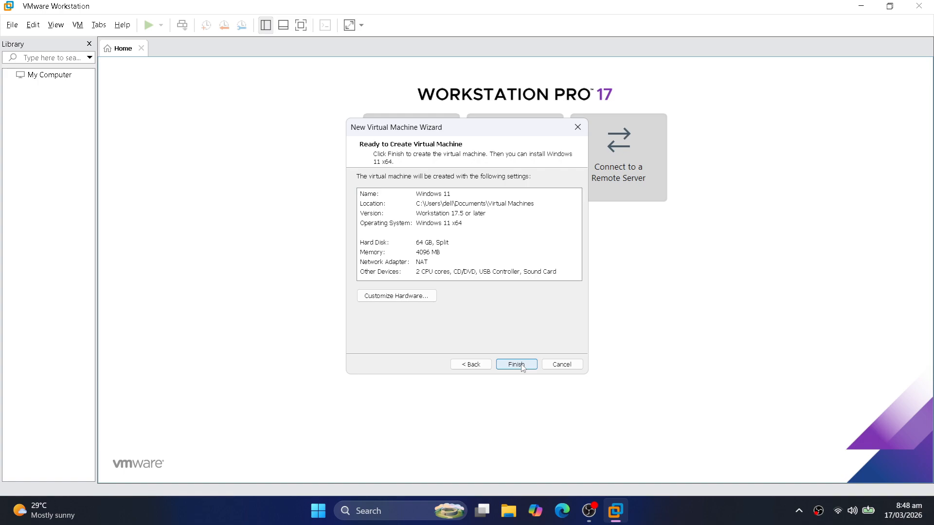
Finish creating the Windows 11 VM and open its virtual machine settings
left_click(516, 364)
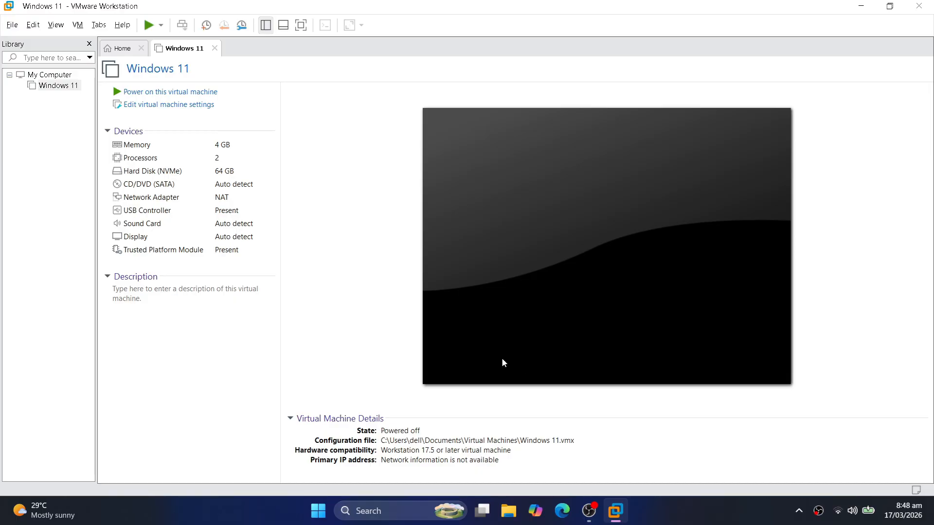
left_click(171, 105)
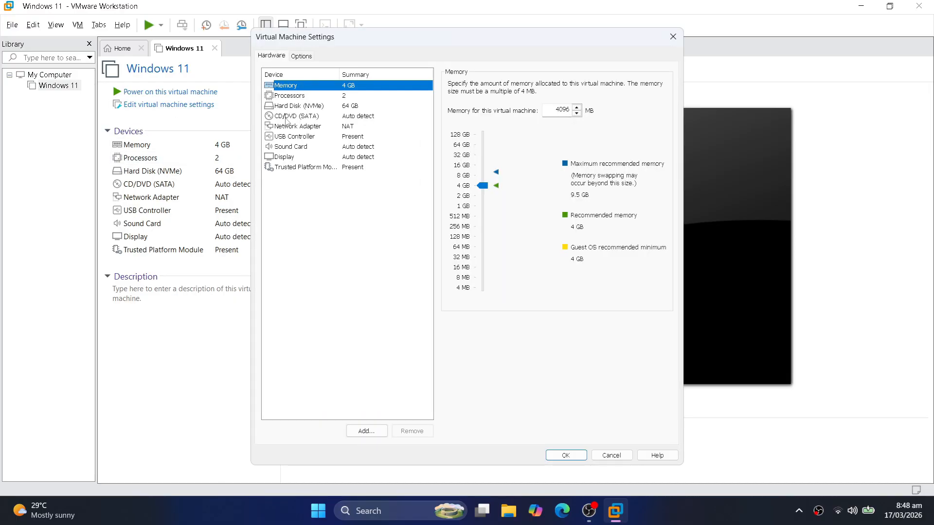
Point the CD/DVD (SATA) drive at Win11_25H2_English_x64.iso in Downloads and save
left_click(293, 118)
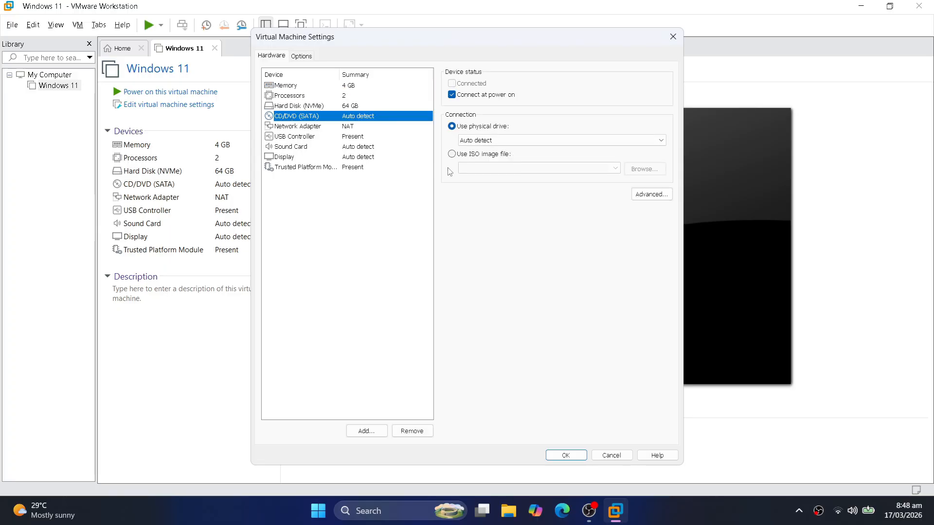
left_click(452, 154)
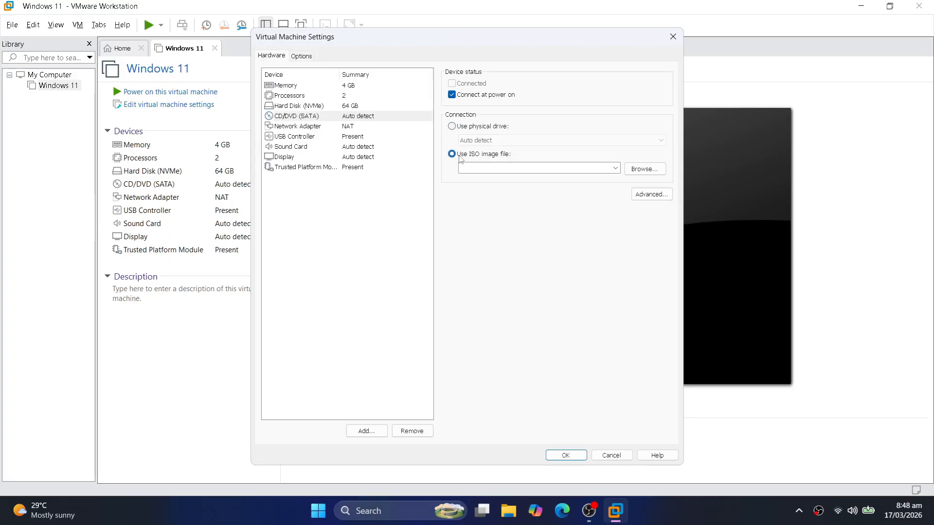
left_click(660, 170)
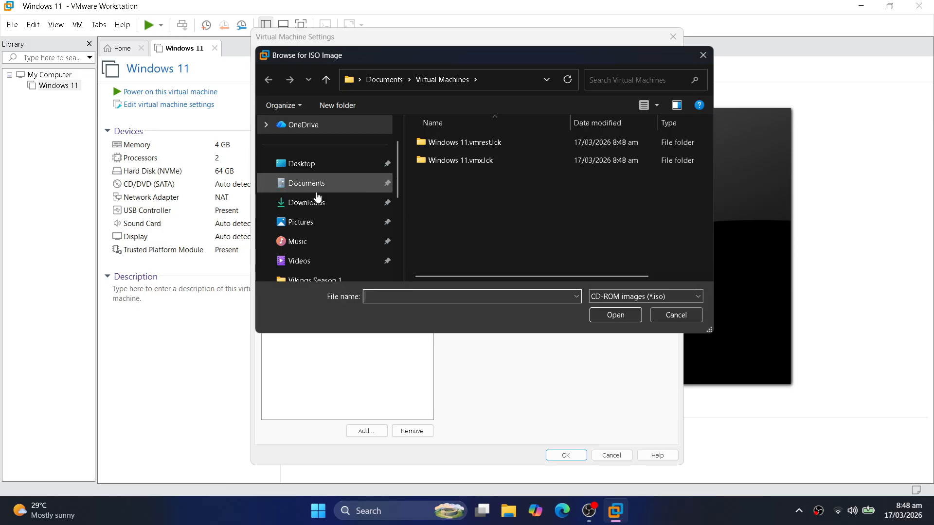
left_click(318, 202)
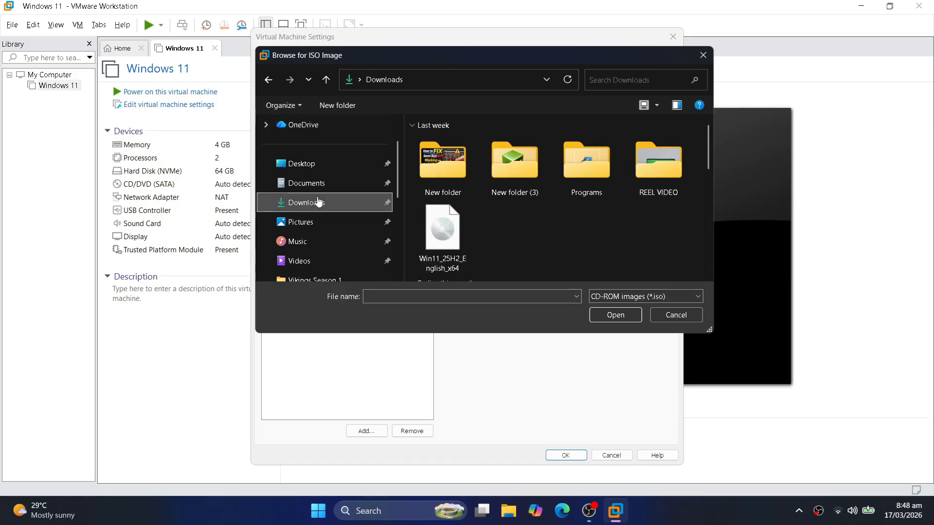
left_click(452, 250)
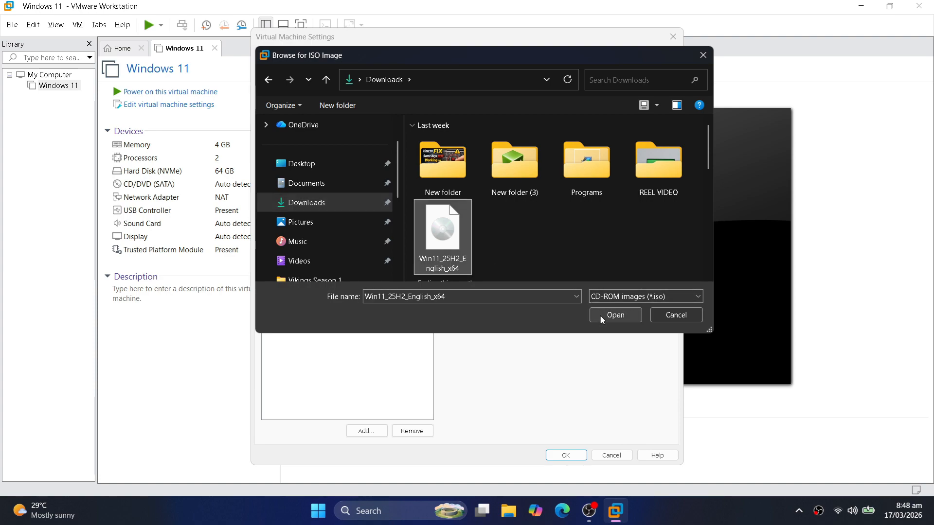
left_click(601, 317)
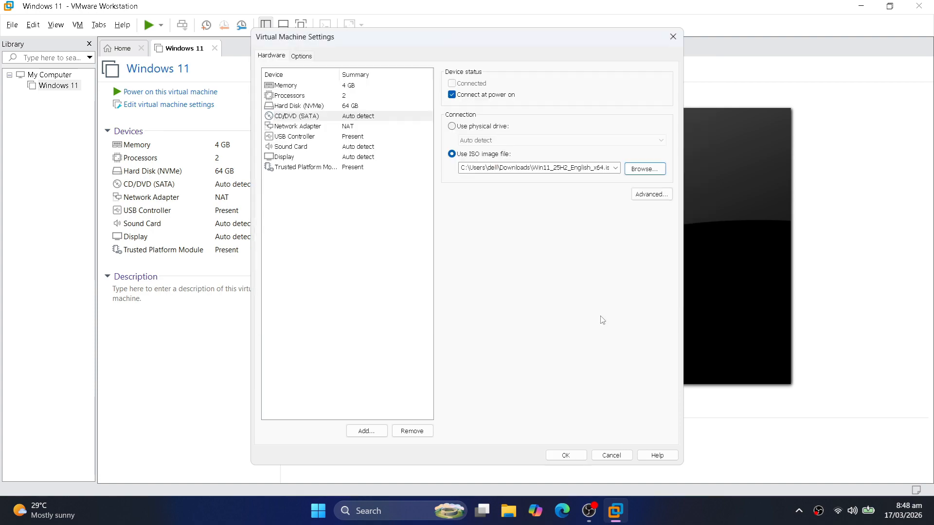
left_click(567, 456)
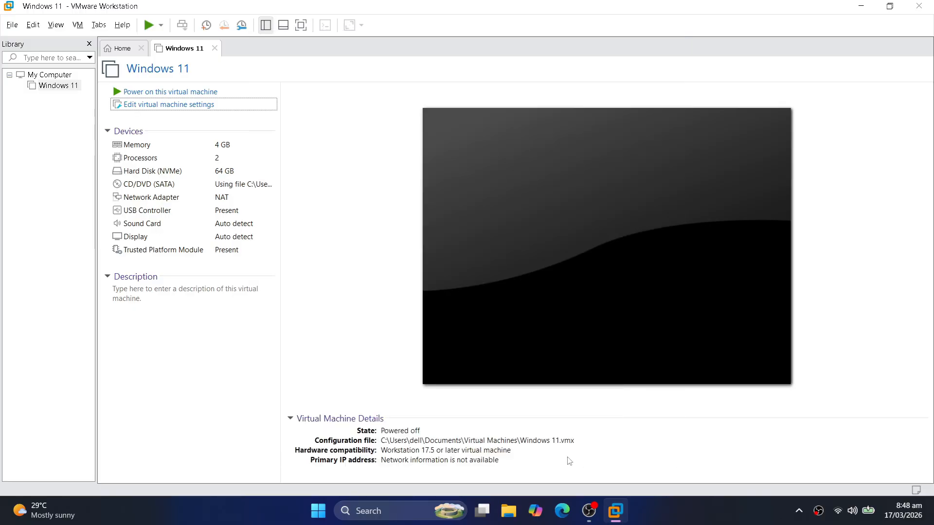
Power-cycle the VM after the network boot timeout and press a key to boot from the Windows 11 ISO
left_click(186, 93)
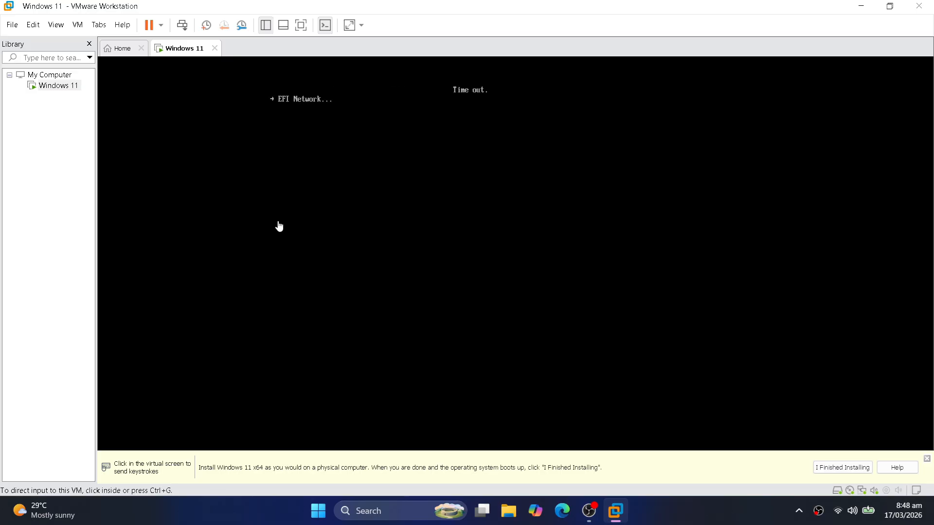
left_click(160, 30)
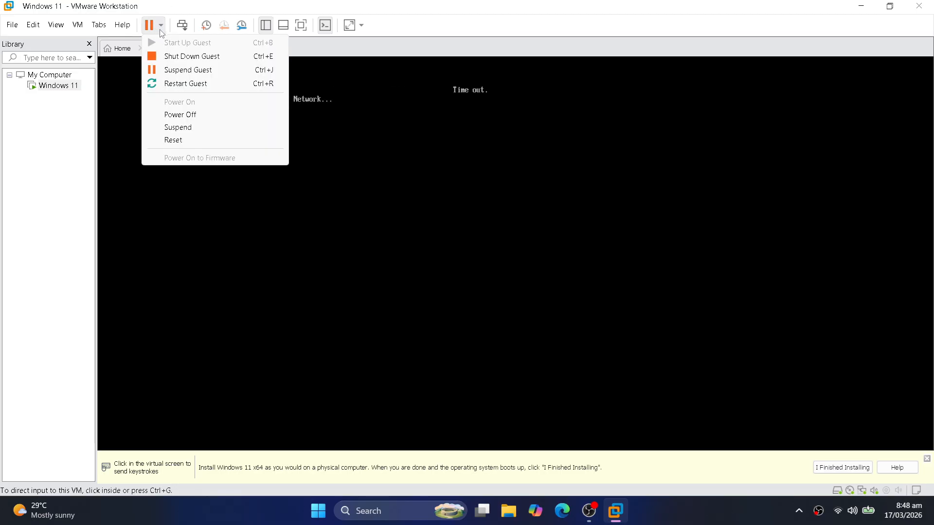
left_click(183, 117)
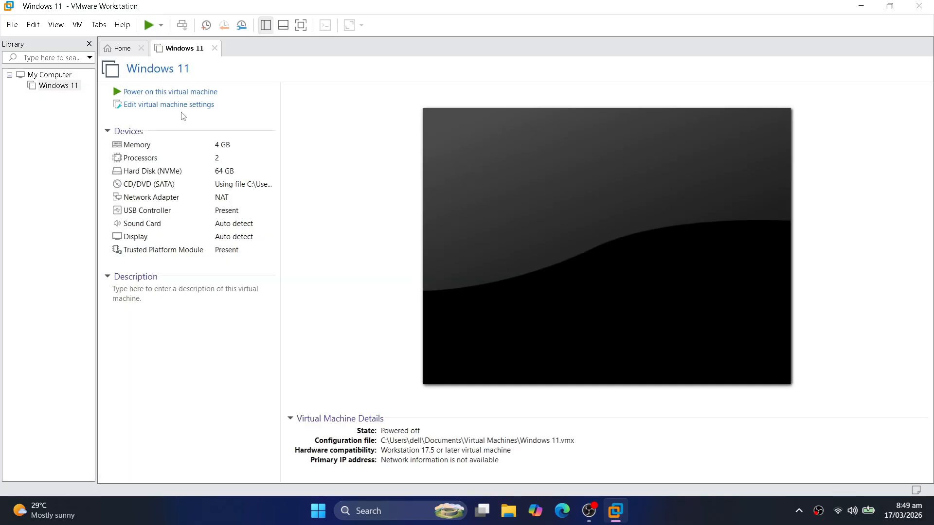
left_click(182, 92)
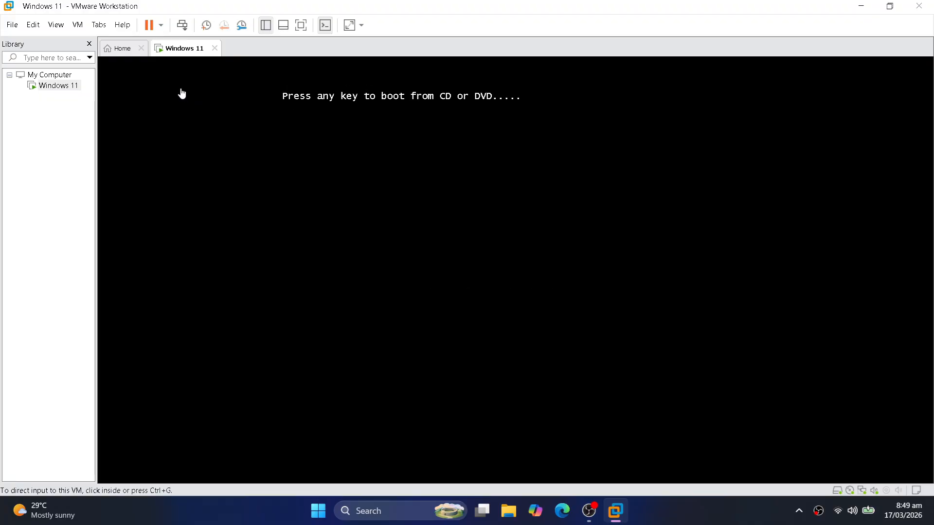
left_click(183, 94)
key("Return")
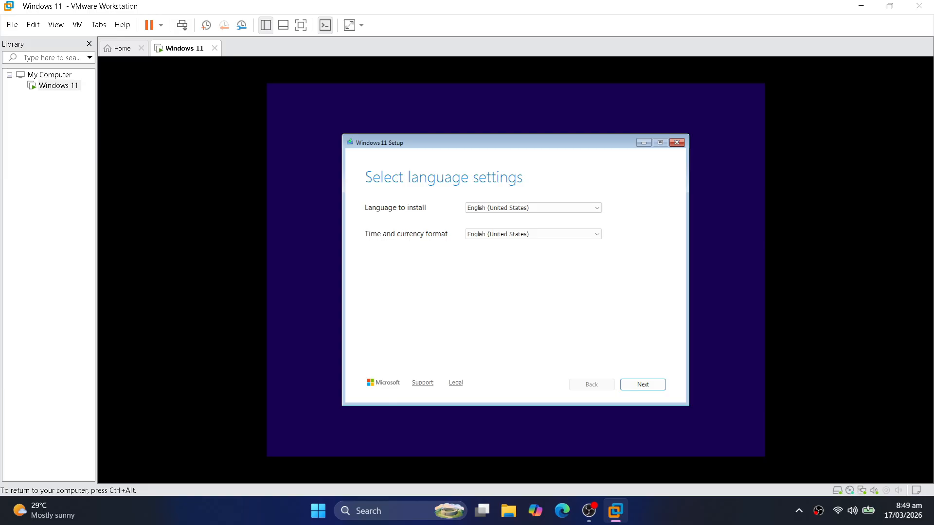
Accept English (United States) and the US keyboard, agree to the deletion warning, and continue installing
left_click(643, 386)
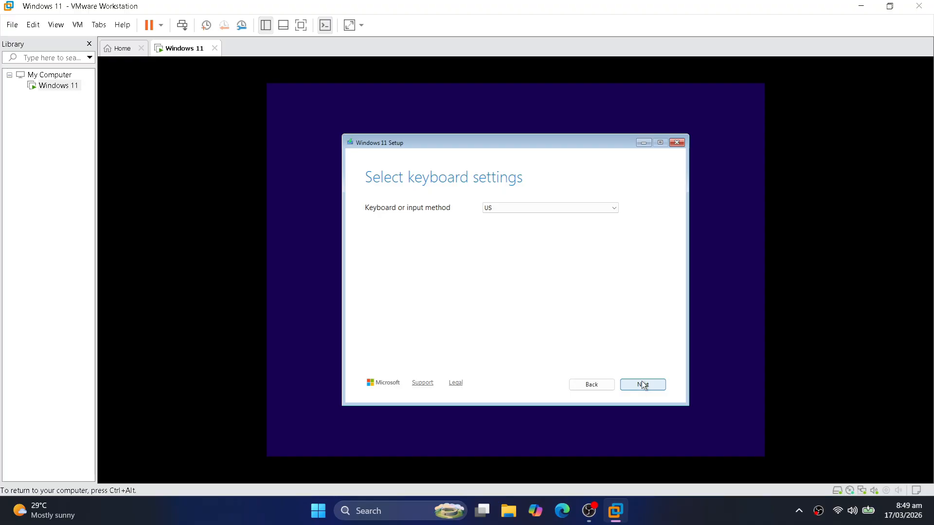
left_click(643, 385)
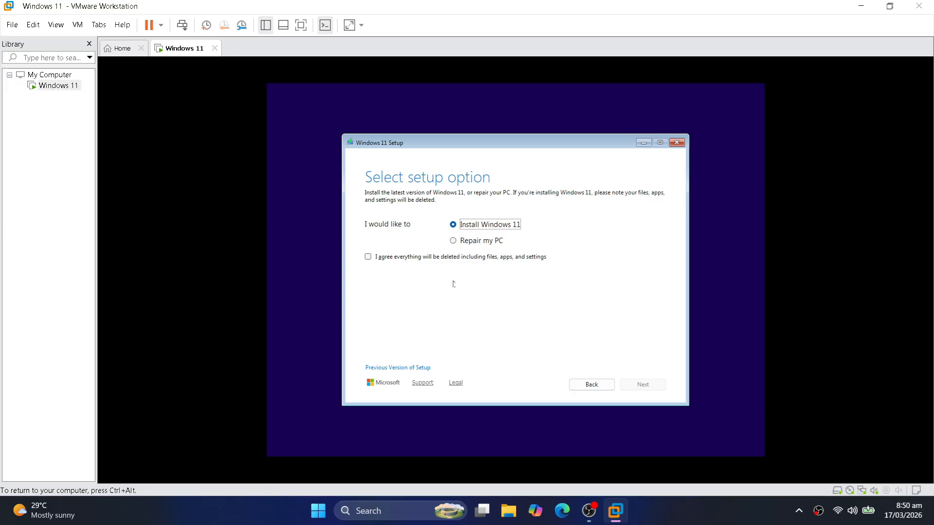
left_click(374, 258)
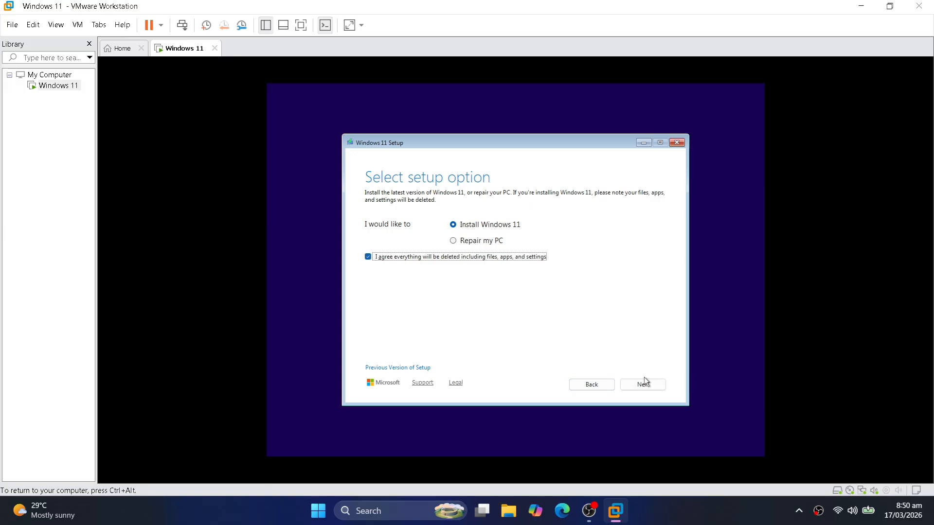
left_click(647, 384)
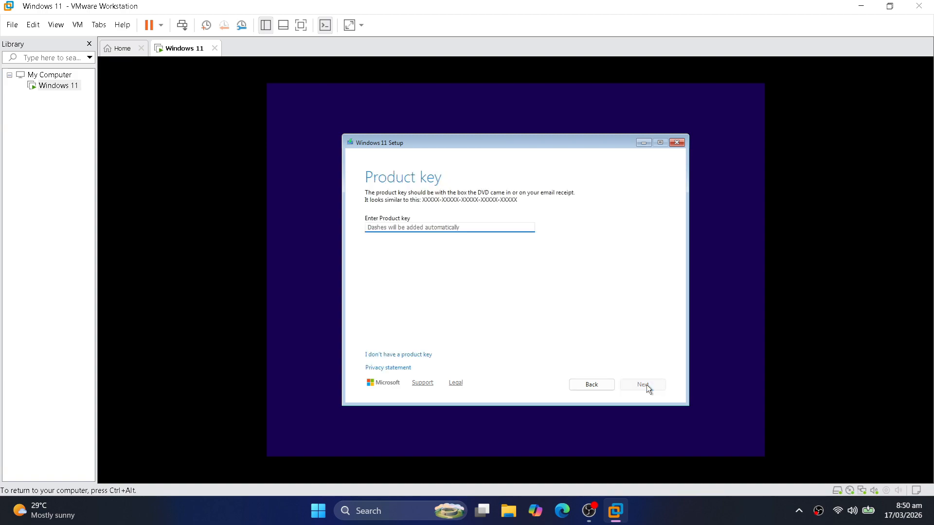
Skip the product key and choose Windows 11 Pro as the edition
left_click(422, 355)
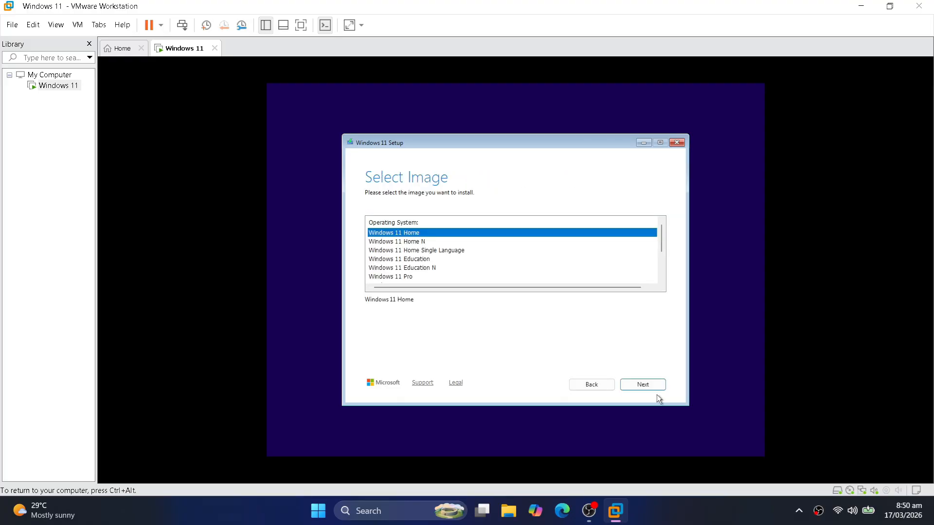
left_click(392, 278)
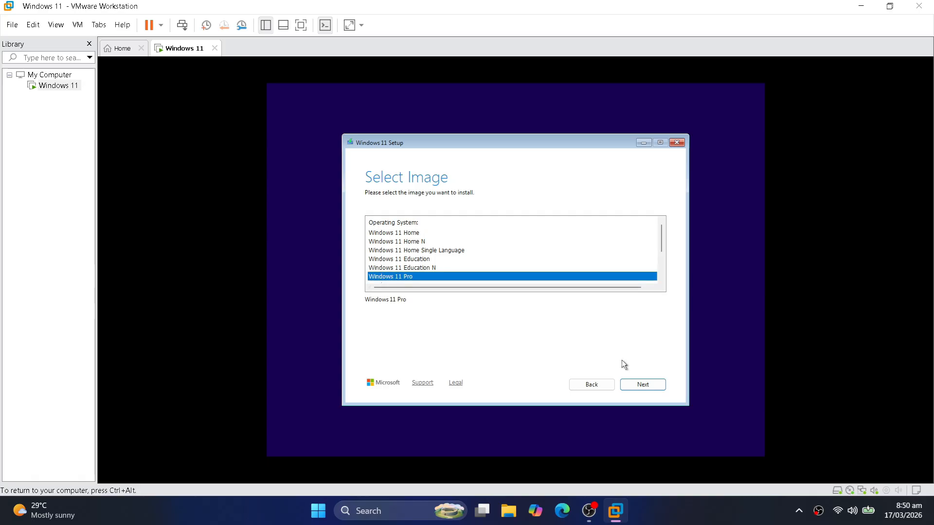
left_click(635, 384)
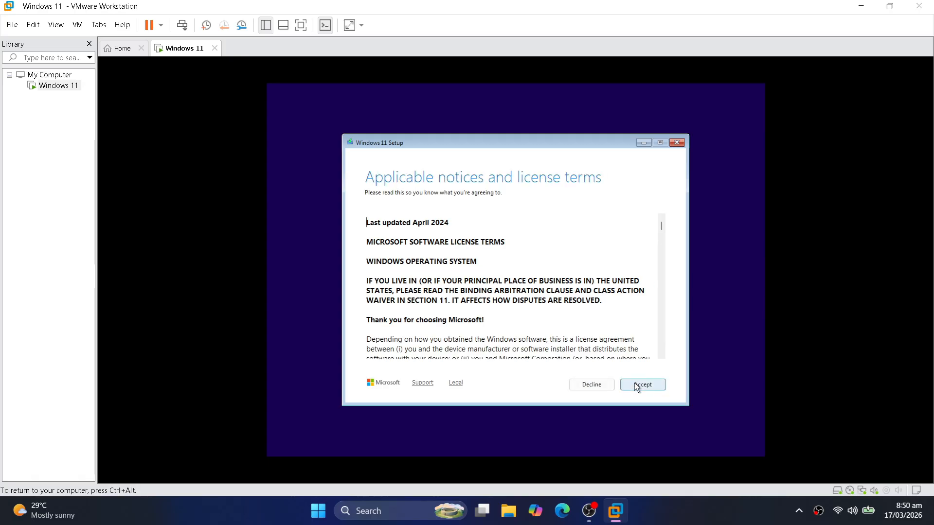
Accept the license terms and install Windows 11 Pro onto Disk 0's 64 GB unallocated space
scroll(589, 333, "down", 5)
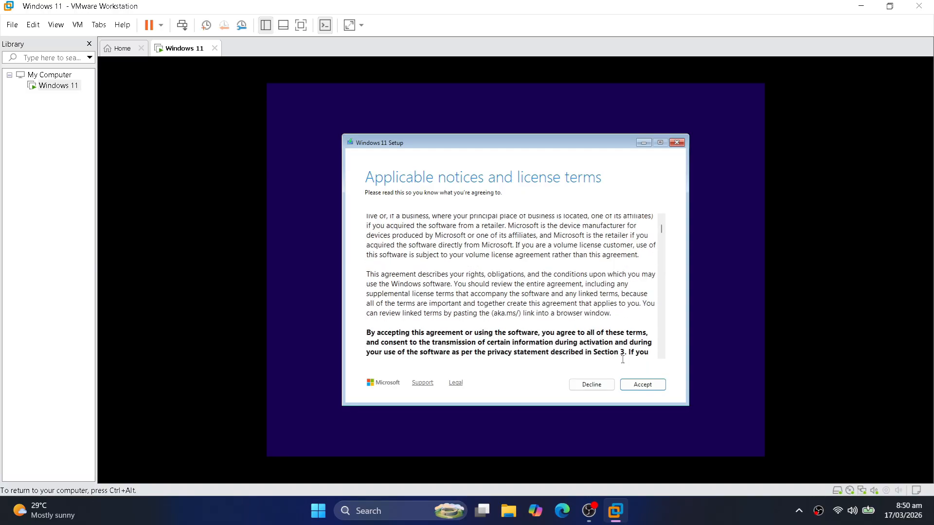
left_click(647, 387)
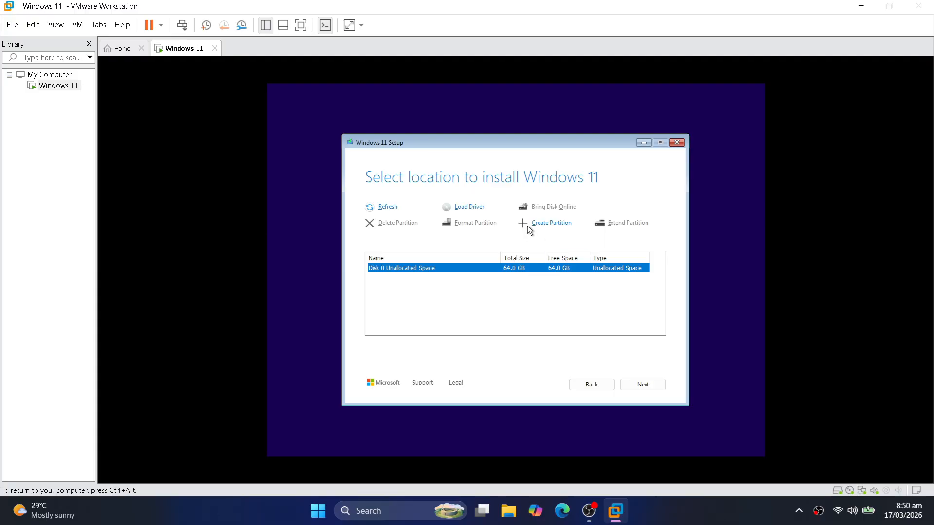
left_click(645, 384)
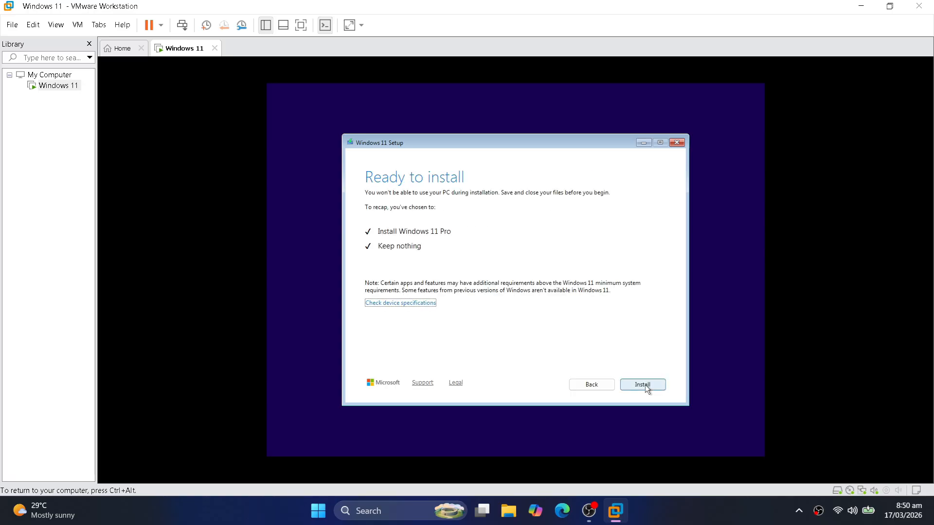
left_click(645, 384)
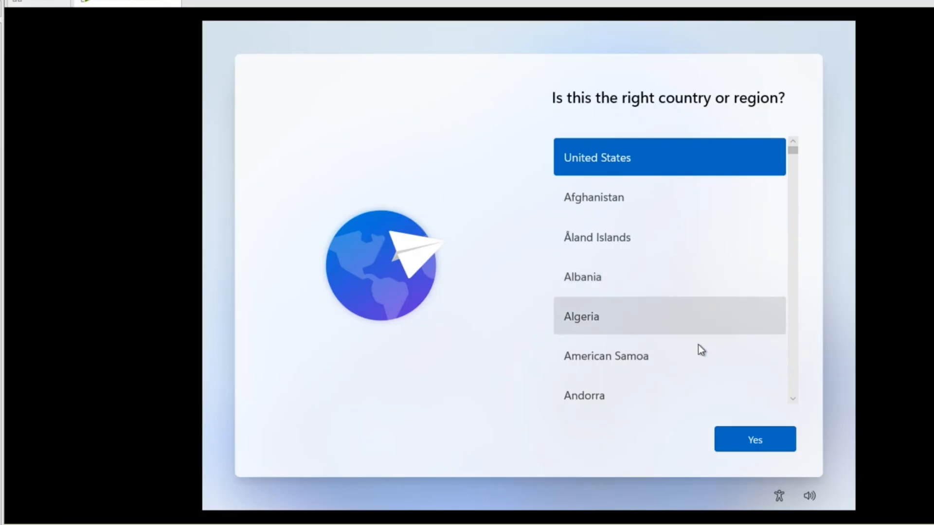
Confirm United States and the US keyboard layout, skipping a second layout
left_click(758, 444)
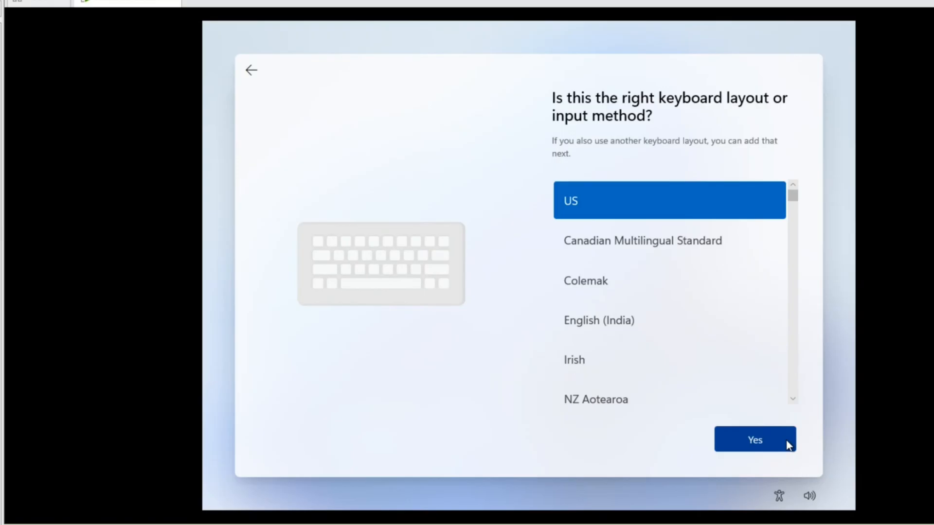
left_click(787, 442)
left_click(786, 443)
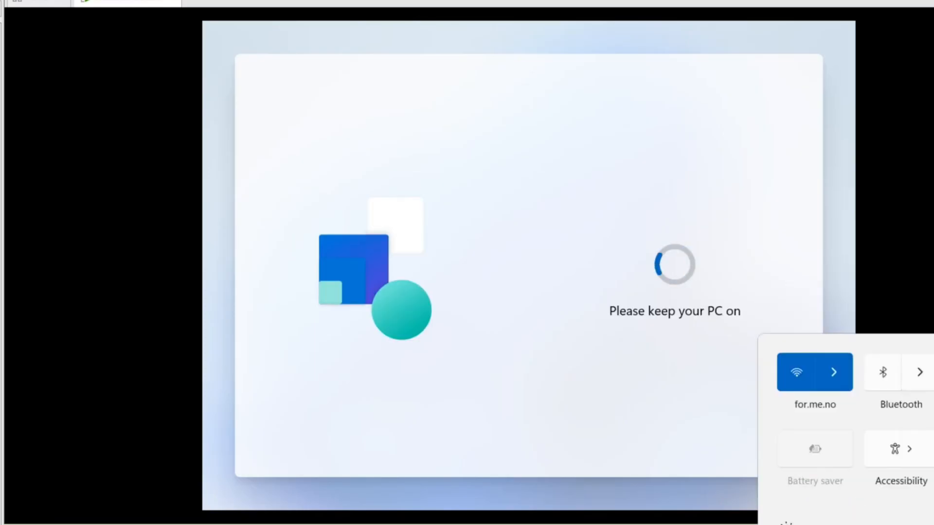
Open an administrator Command Prompt with Shift+F10 on the network screen
key("super+a")
left_click(799, 299)
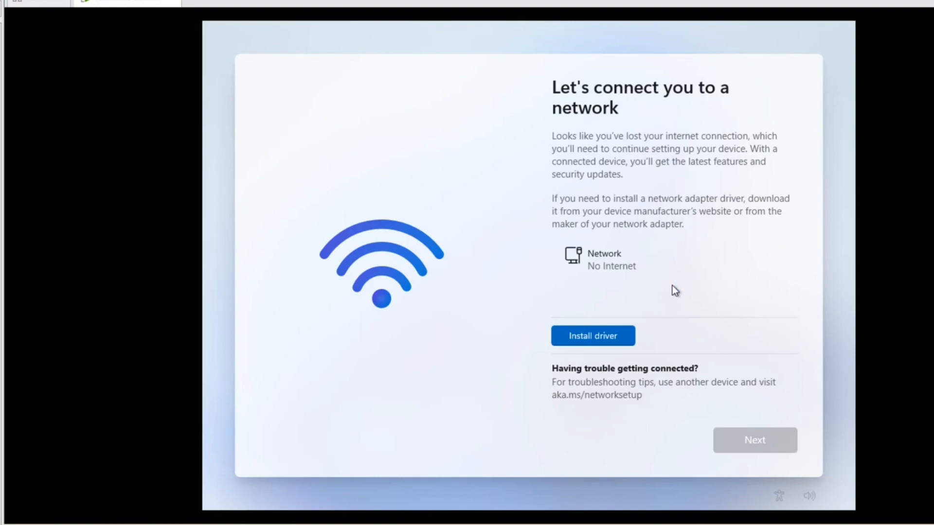
key("shift+F10")
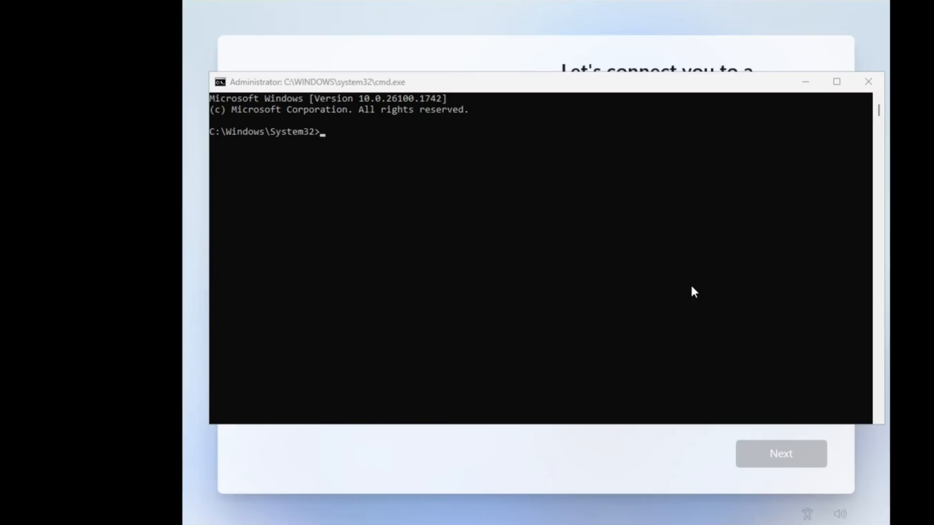
Run oobe\bypassnro in the Command Prompt so setup restarts without requiring a network
left_click(560, 159)
type("oobe")
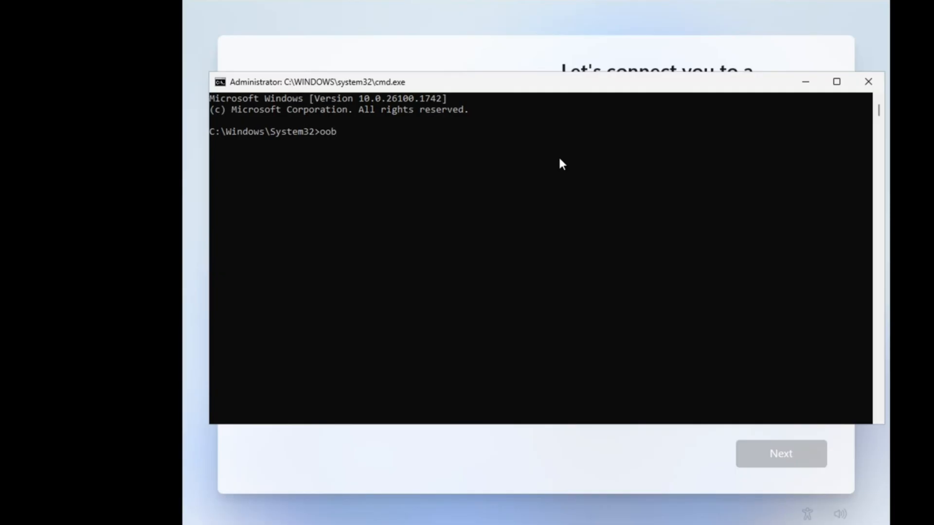
type("\\bypass")
type("nro")
key("Return")
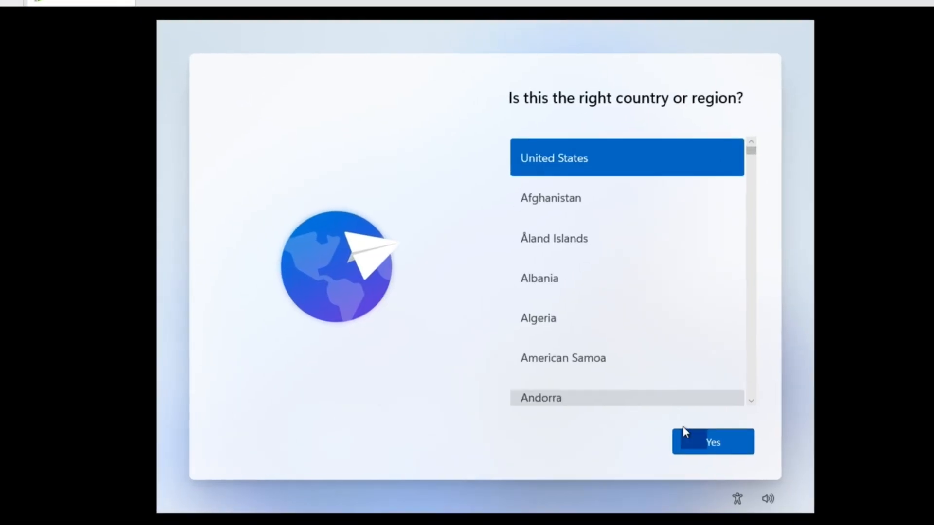
Confirm United States, continue without internet, and create local account 'admin' with a confirmed password
left_click(704, 439)
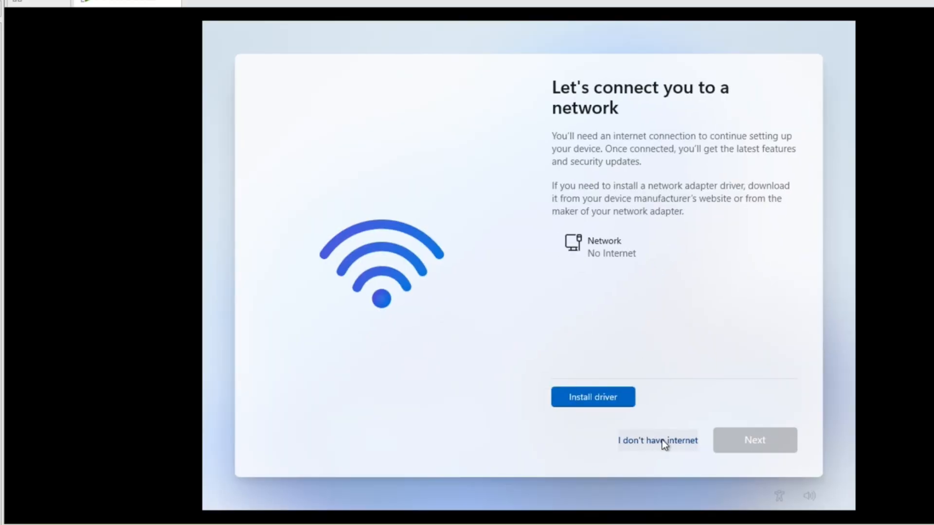
left_click(657, 439)
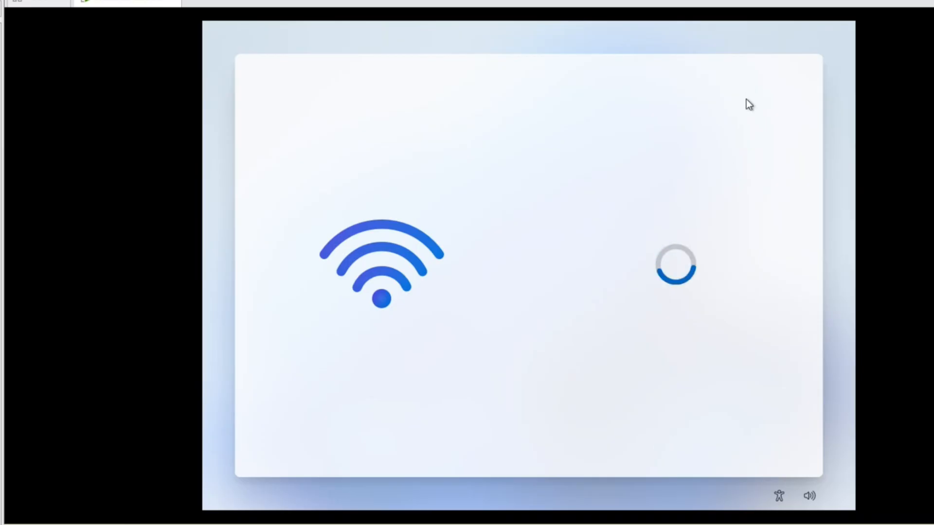
type("a")
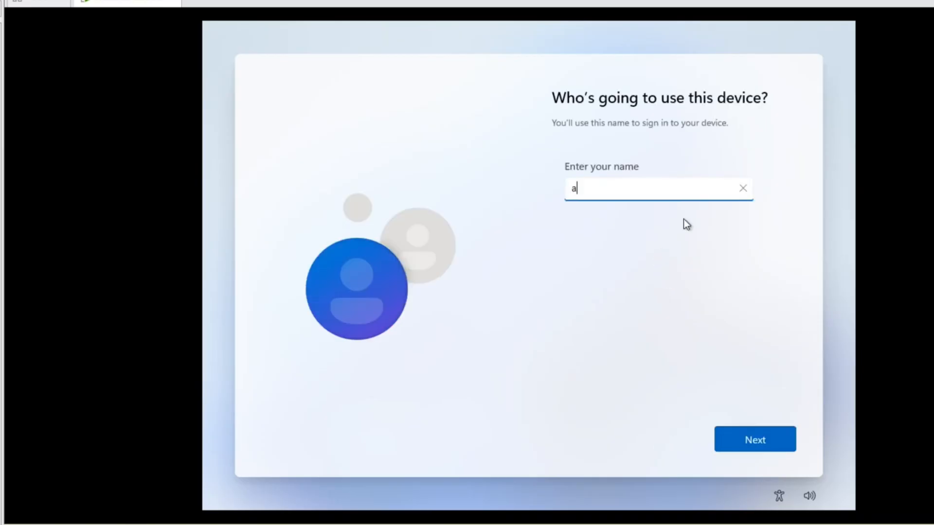
type("dmin")
key("Return")
type("12345")
key("Return")
type("12345")
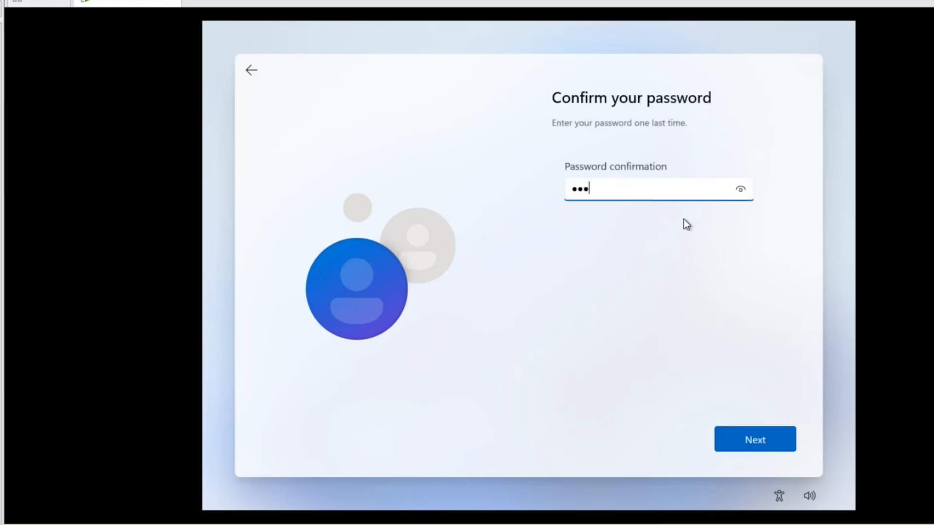
key("Return")
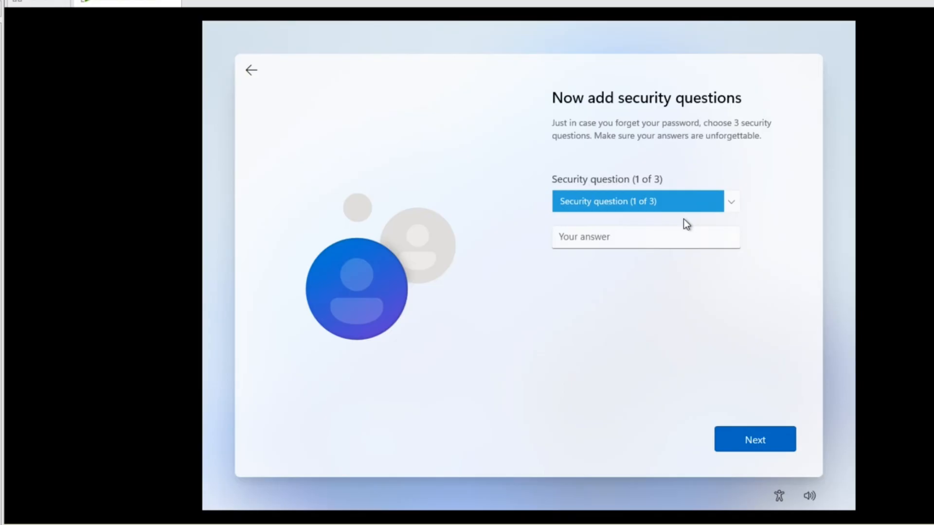
Choose the city-born question as the first security question and enter its answer
left_click(684, 197)
left_click(670, 230)
left_click(669, 233)
type("a")
left_click(673, 199)
left_click(736, 439)
Choose the city question as the second security question and enter its answer
left_click(702, 199)
left_click(671, 243)
left_click(658, 241)
type("s")
left_click(735, 438)
Choose the first-school question as the third security question, answer it, and finish setup
left_click(681, 207)
left_click(658, 256)
left_click(635, 236)
type("s")
left_click(737, 435)
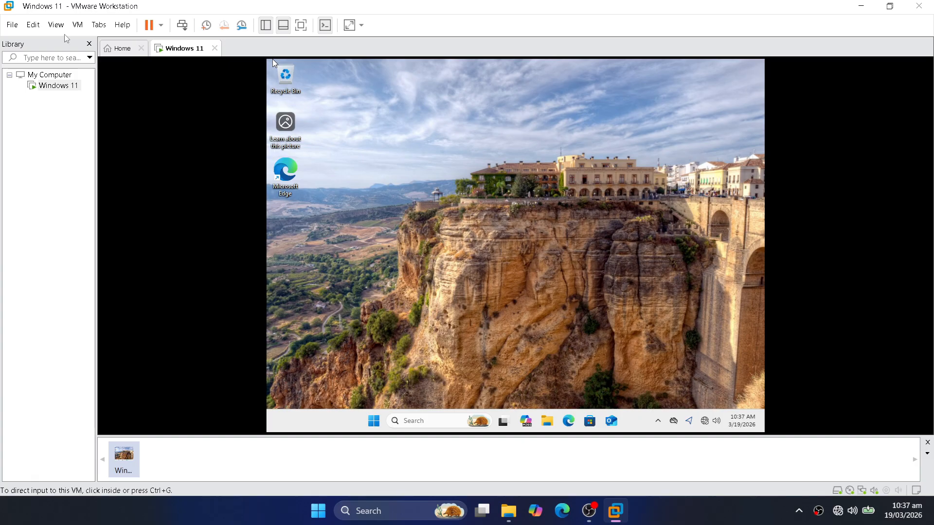
Put the VM in full screen from the View menu, then return to the normal window and open the VM menu
left_click(56, 25)
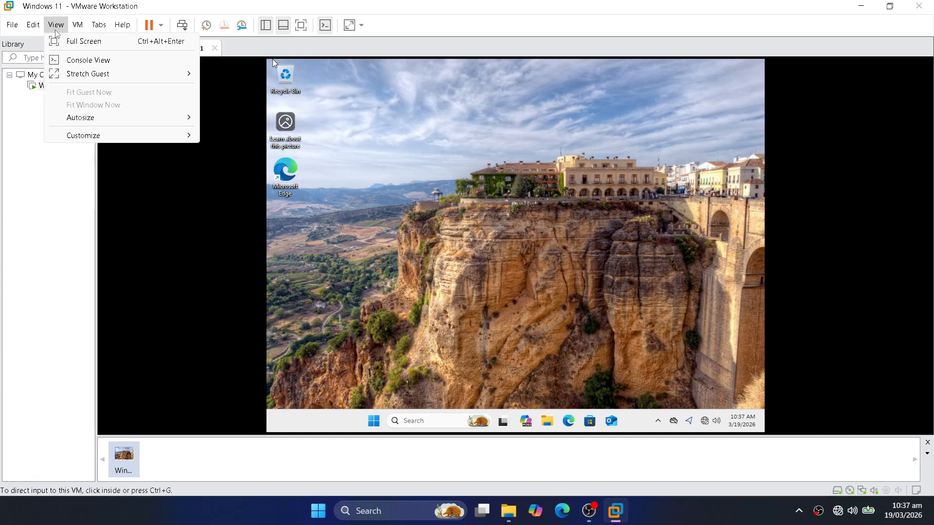
left_click(63, 49)
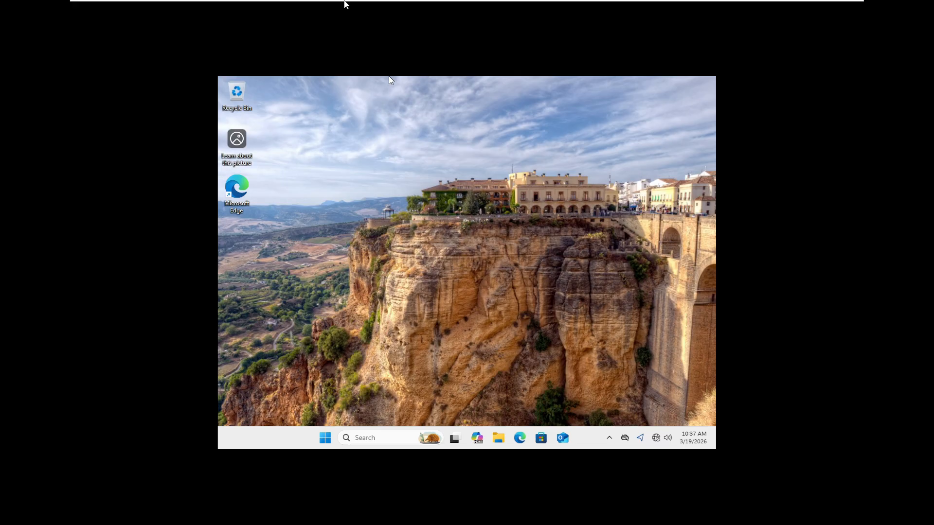
mouse_move(344, 3)
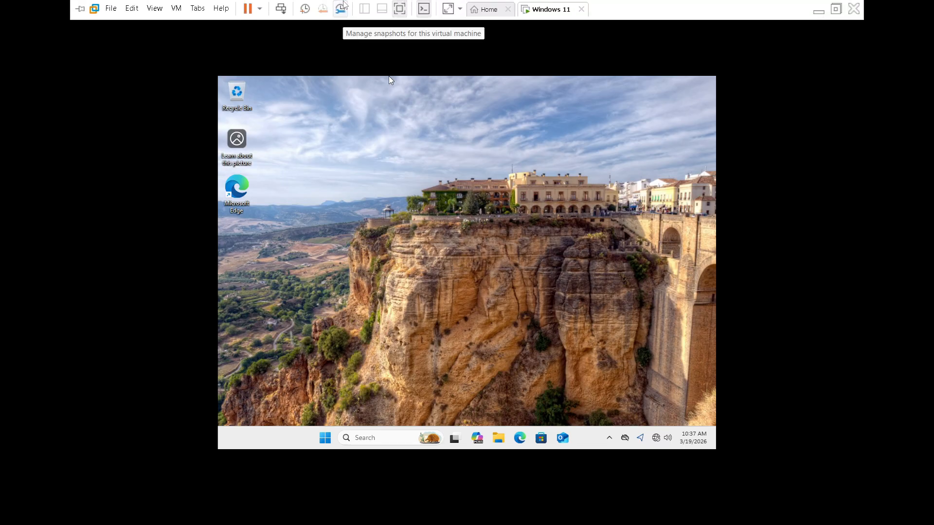
left_click(154, 8)
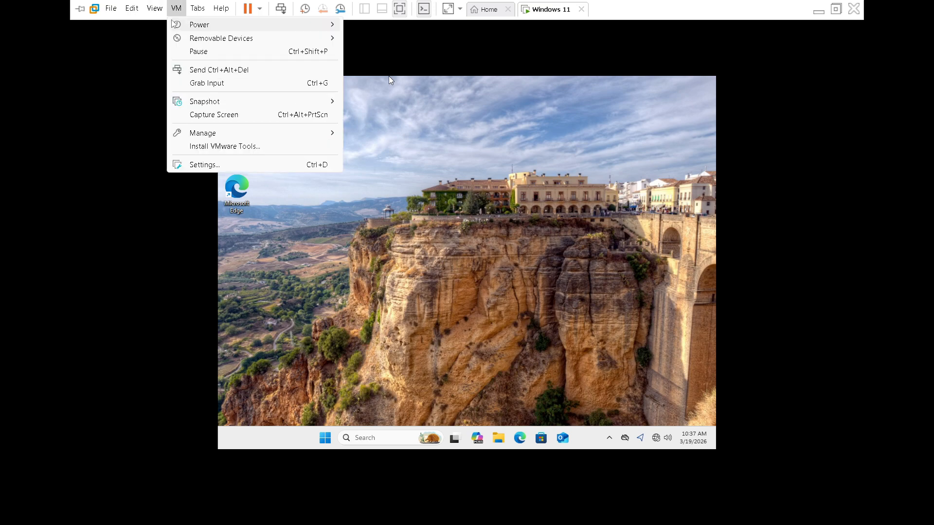
left_click(157, 26)
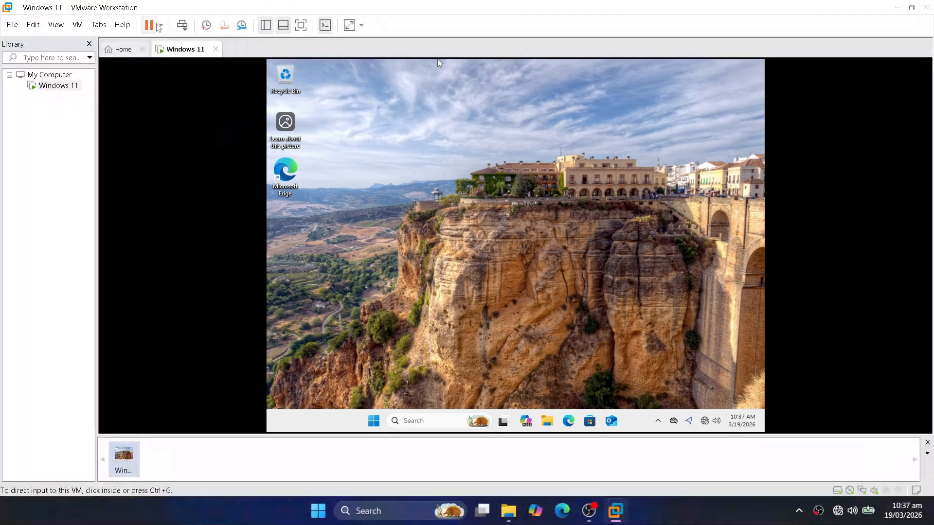
left_click(78, 24)
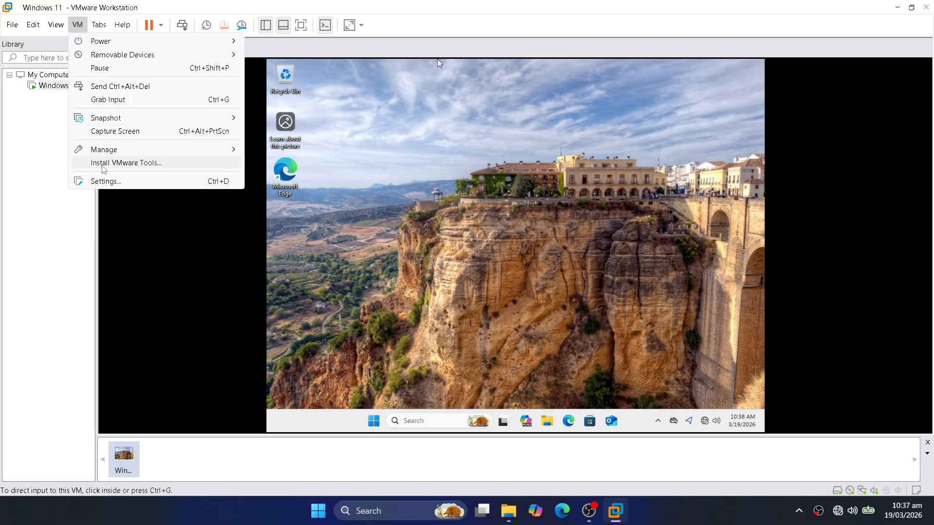
Mount VMware Tools, dismiss the hint bar, and find DVD Drive (D:) under This PC in File Explorer
left_click(103, 168)
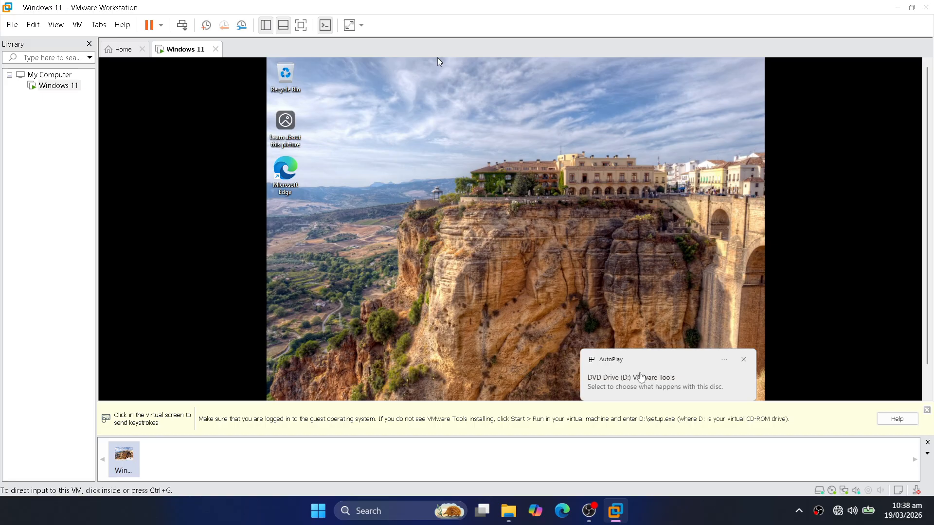
left_click(927, 410)
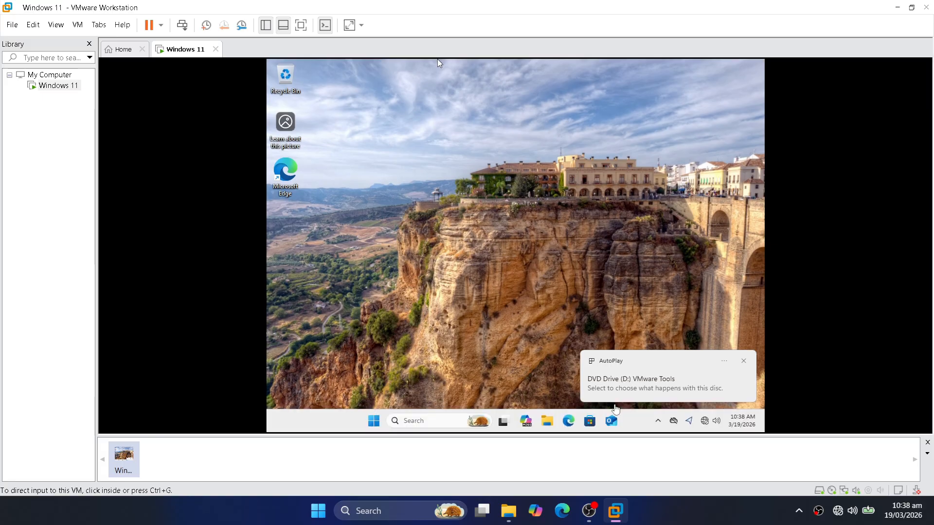
left_click(547, 420)
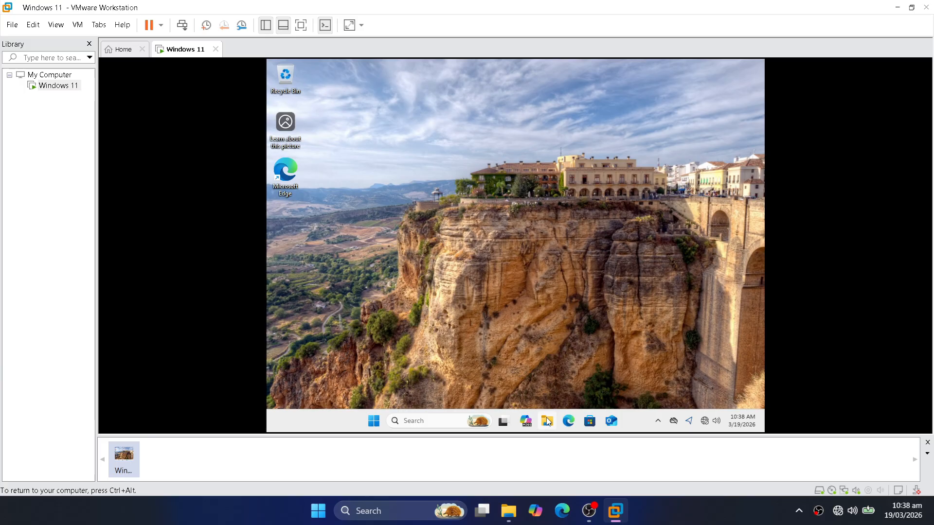
left_click(547, 421)
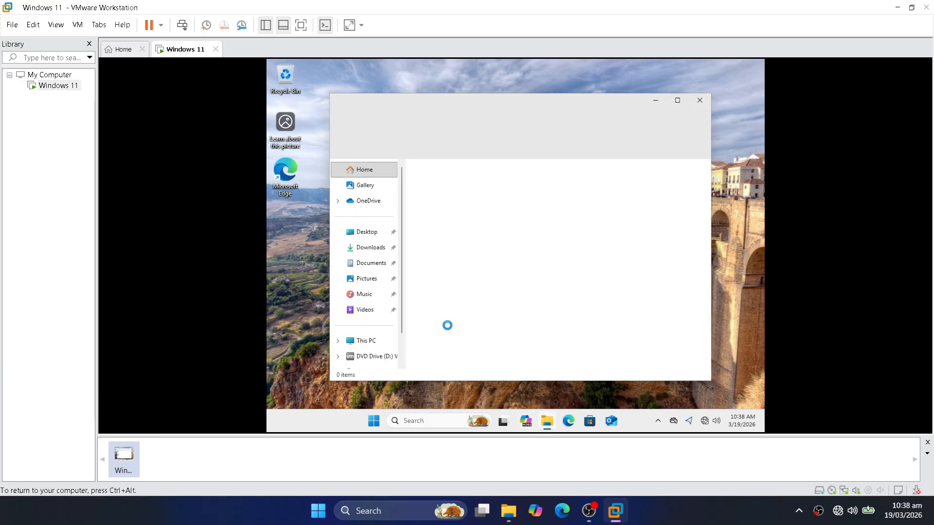
scroll(401, 326, "down", 1)
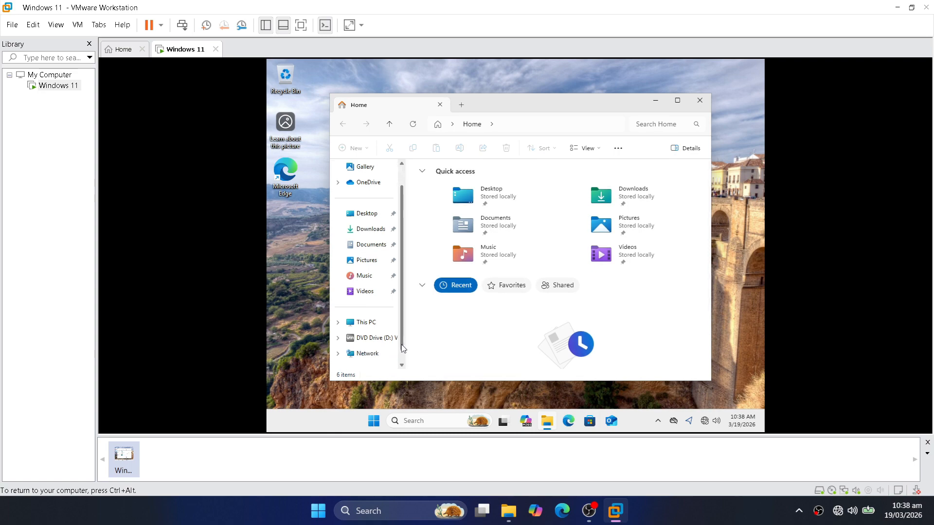
left_click(378, 327)
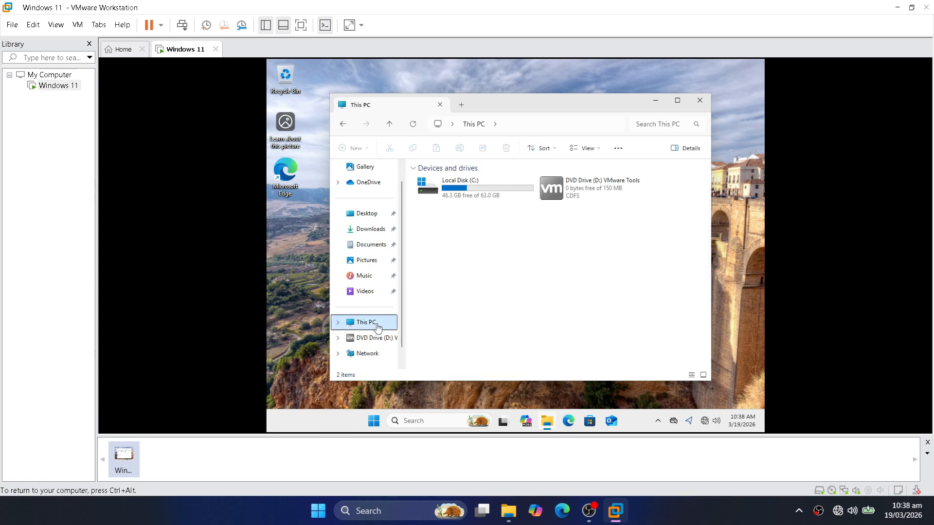
Launch VMware Tools 12.4.5 setup from DVD Drive (D:), approve UAC, and start a Typical install
double_click(573, 195)
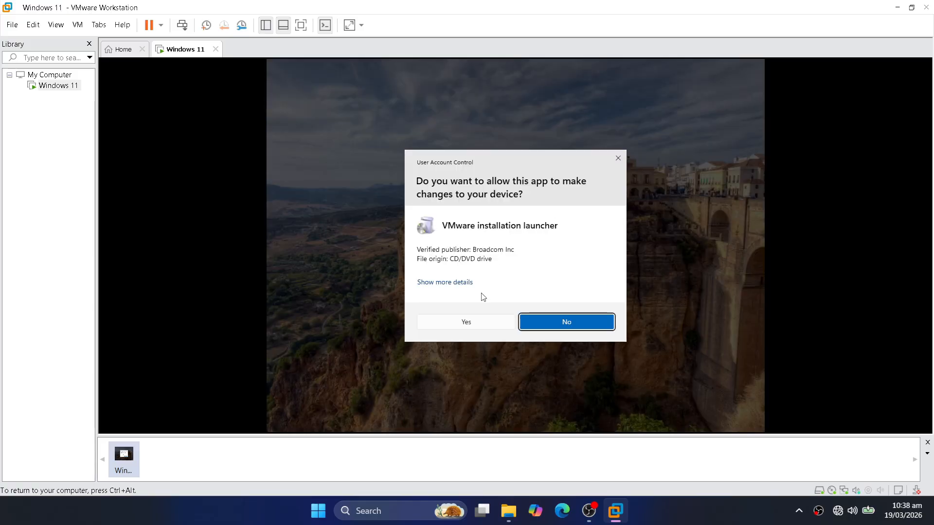
left_click(466, 323)
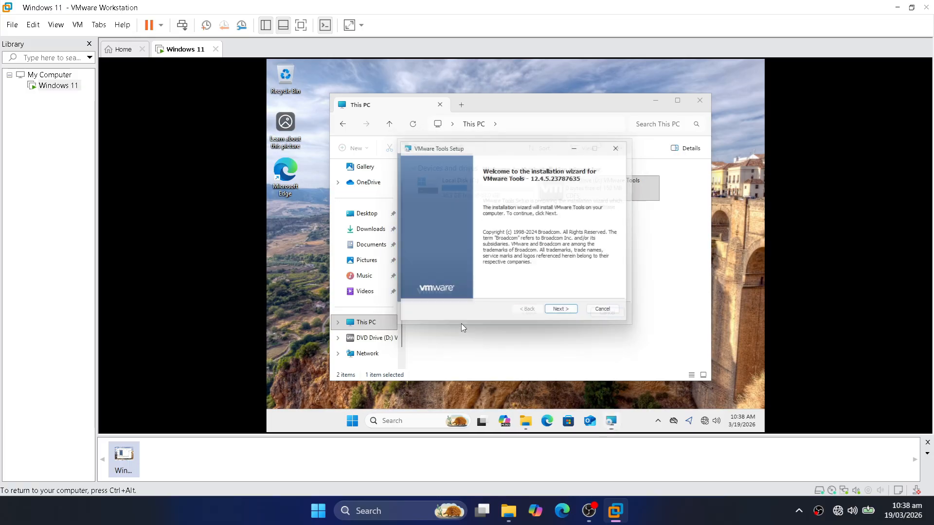
left_click(579, 316)
left_click(578, 315)
left_click(579, 316)
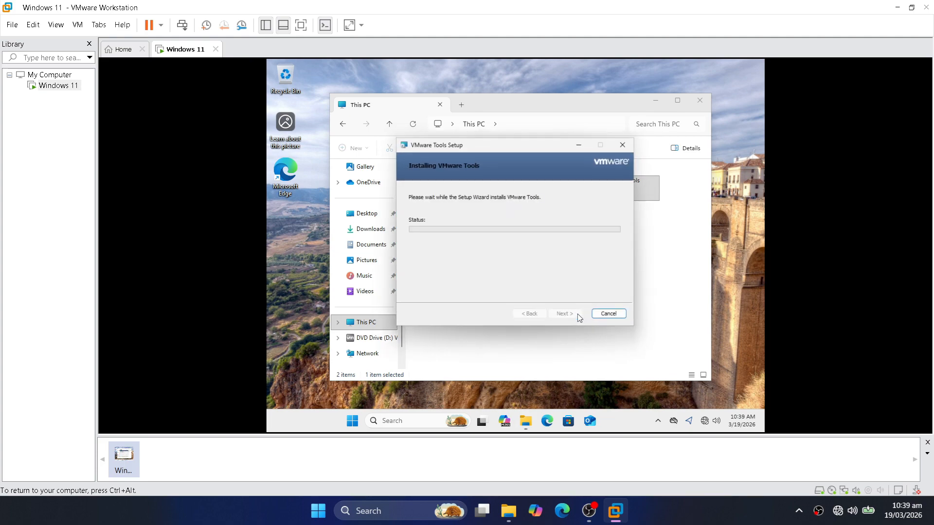